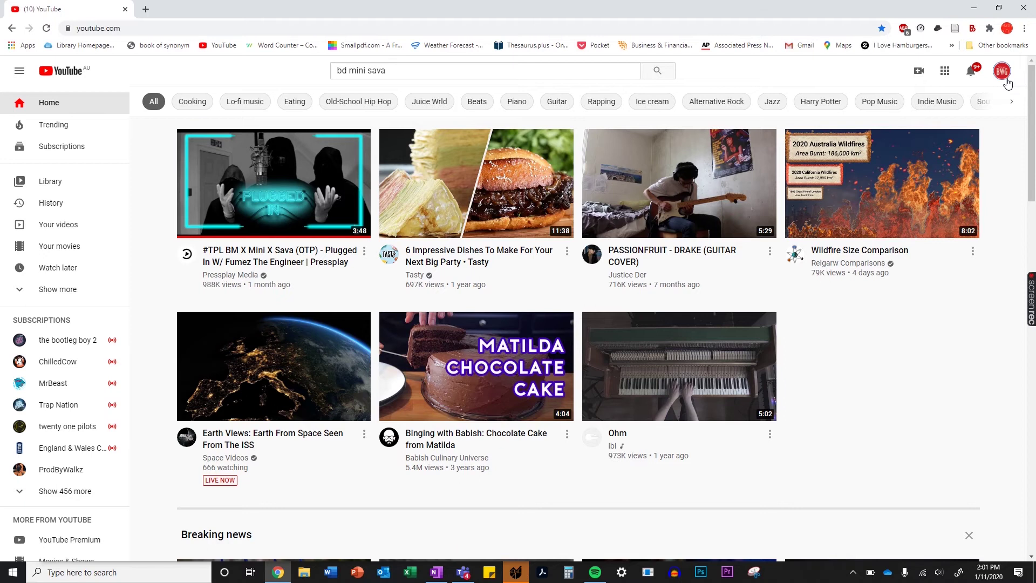
Step: Open YouTube Studio for the channel and look through the dashboard's performance, analytics, comments and news cards
click(1002, 72)
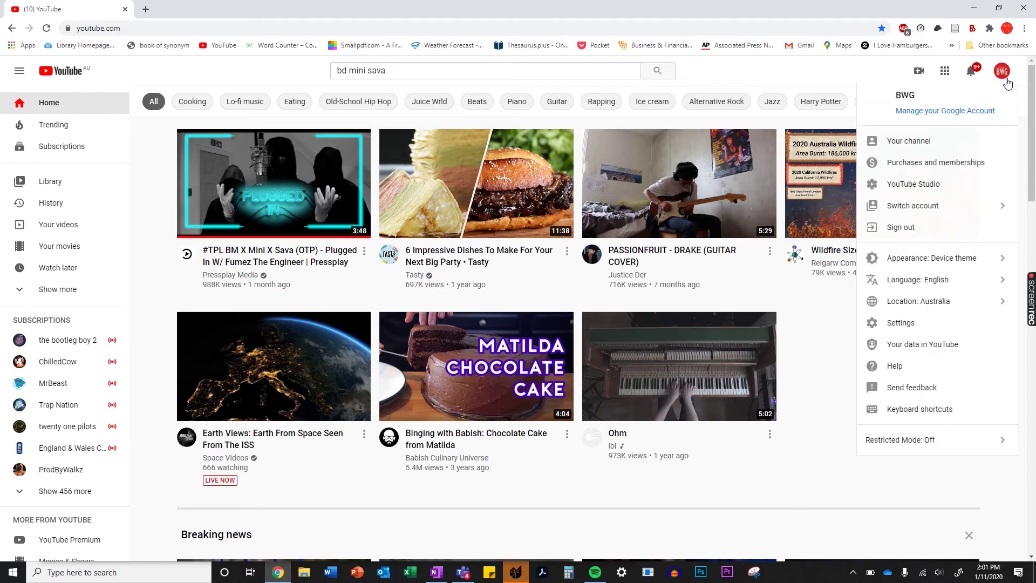
click(949, 183)
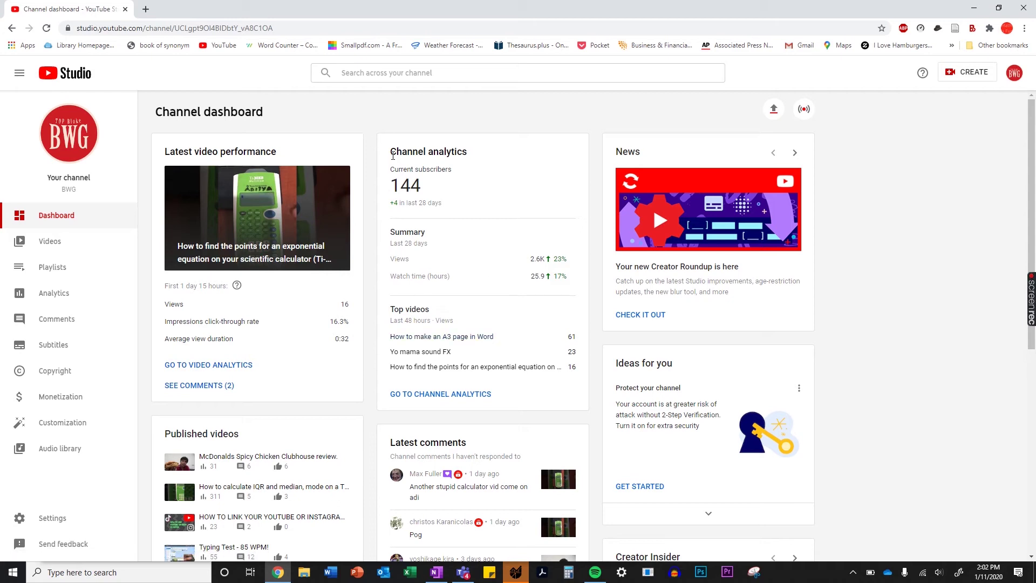
scroll(682, 370, down, 3)
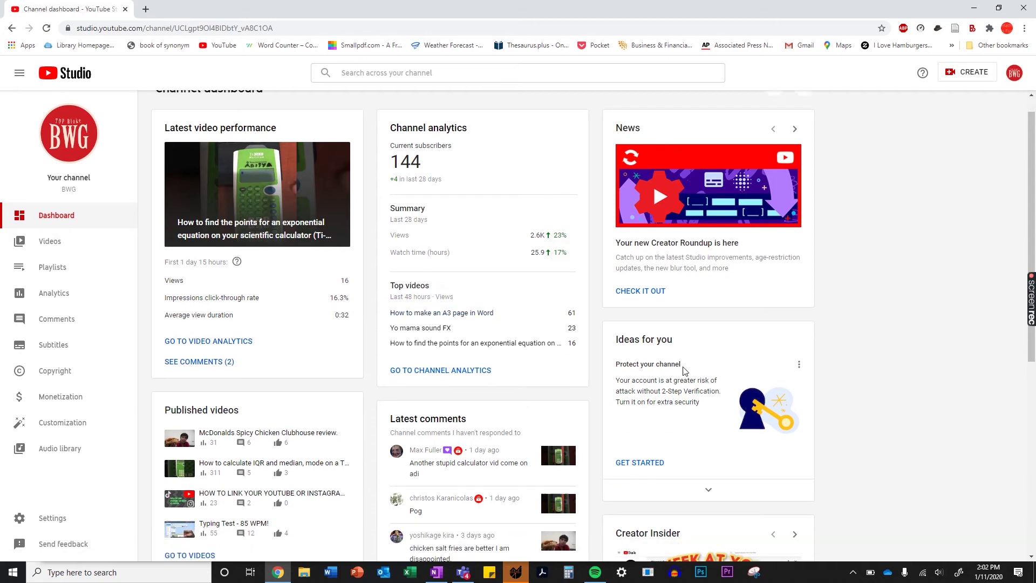
scroll(743, 478, down, 2)
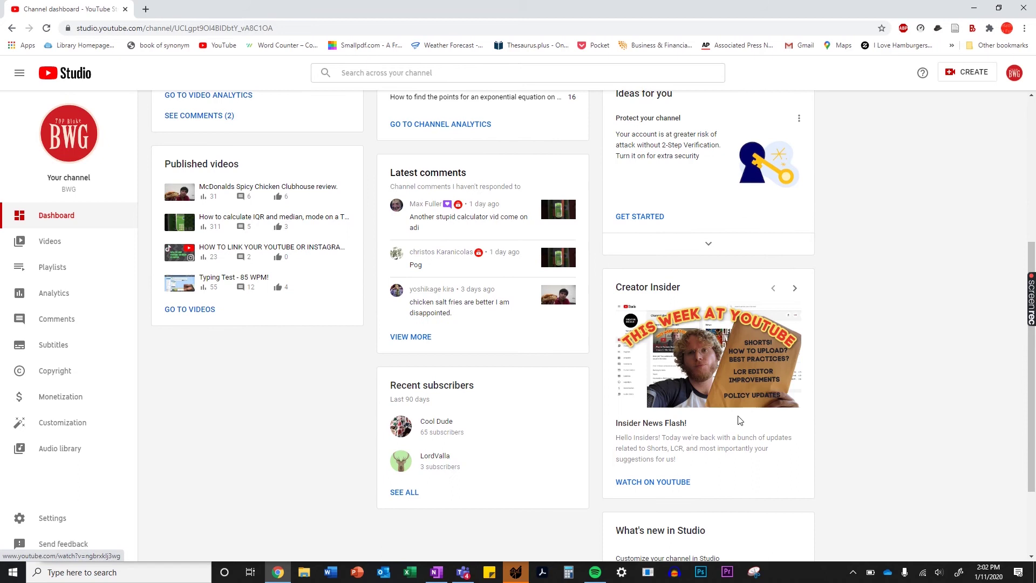
scroll(323, 440, up, 2)
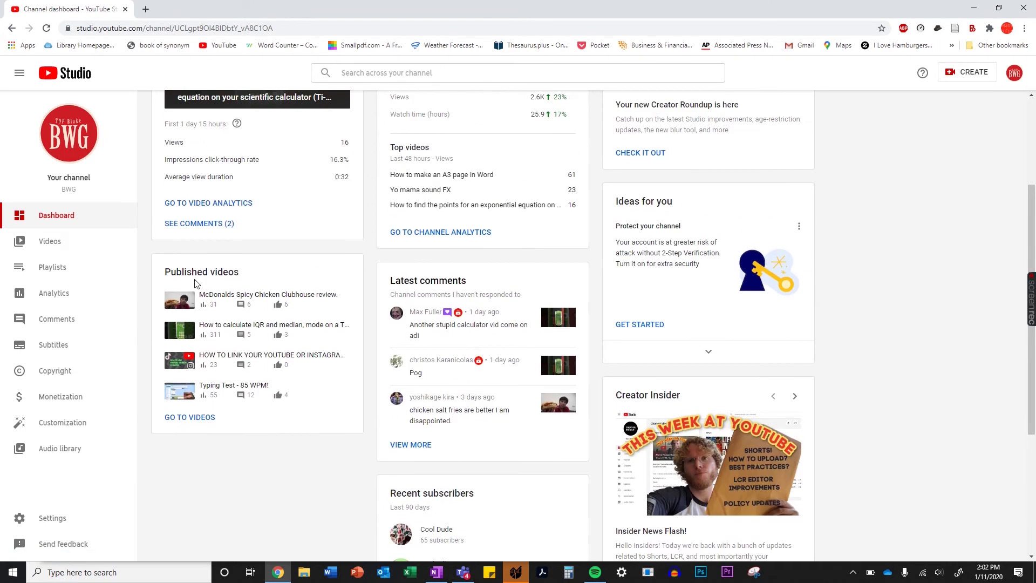
scroll(590, 363, up, 3)
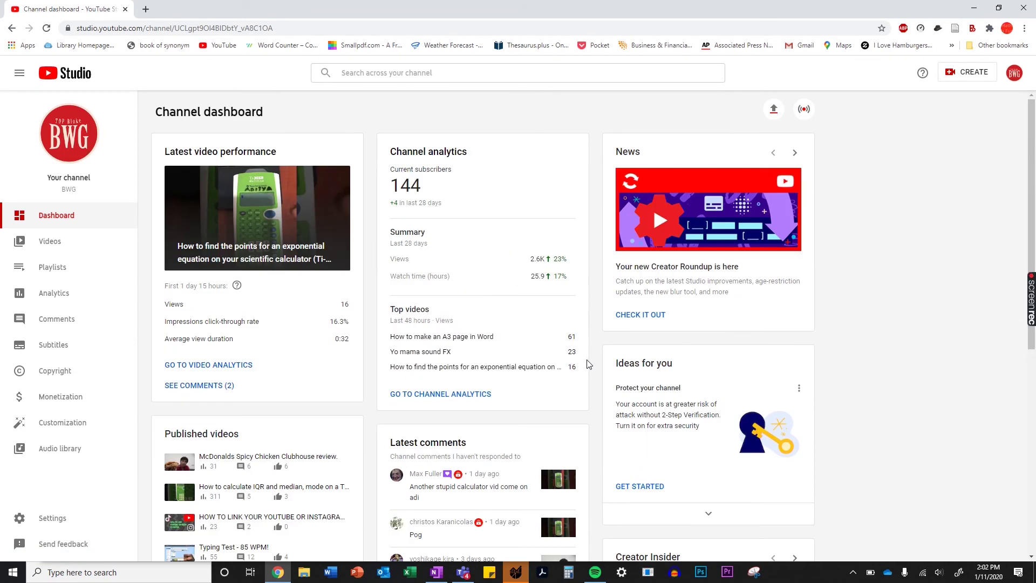
Step: Open the channel's video list, browse the uploads and check the available rows-per-page options
click(62, 240)
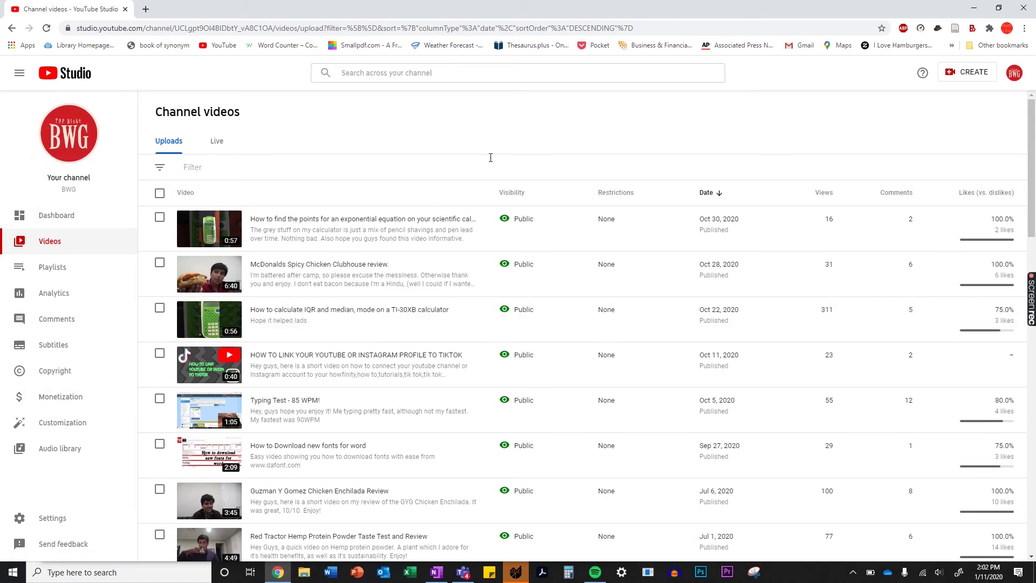
scroll(500, 173, down, 8)
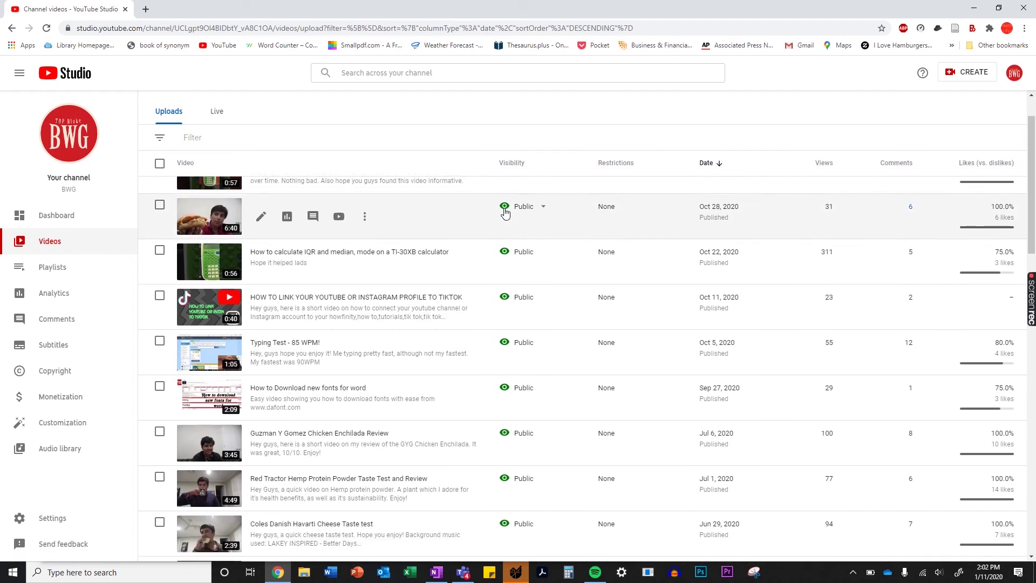
scroll(881, 312, up, 8)
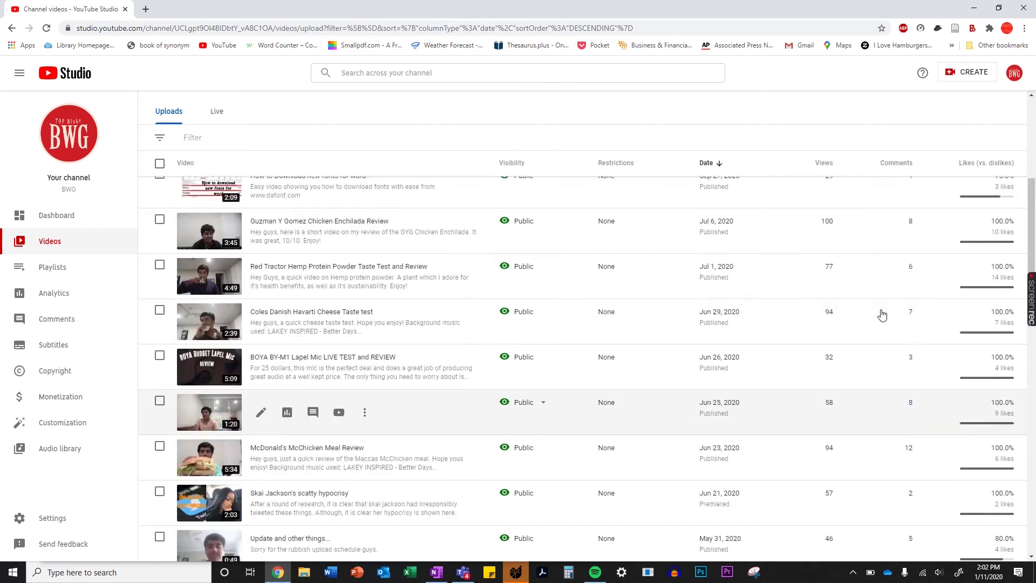
scroll(913, 502, down, 15)
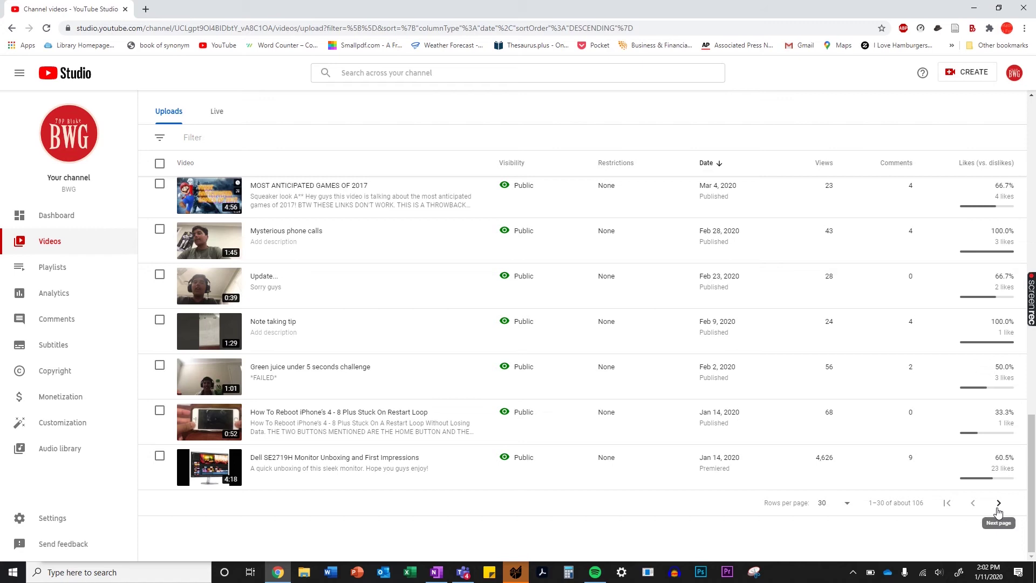
click(837, 504)
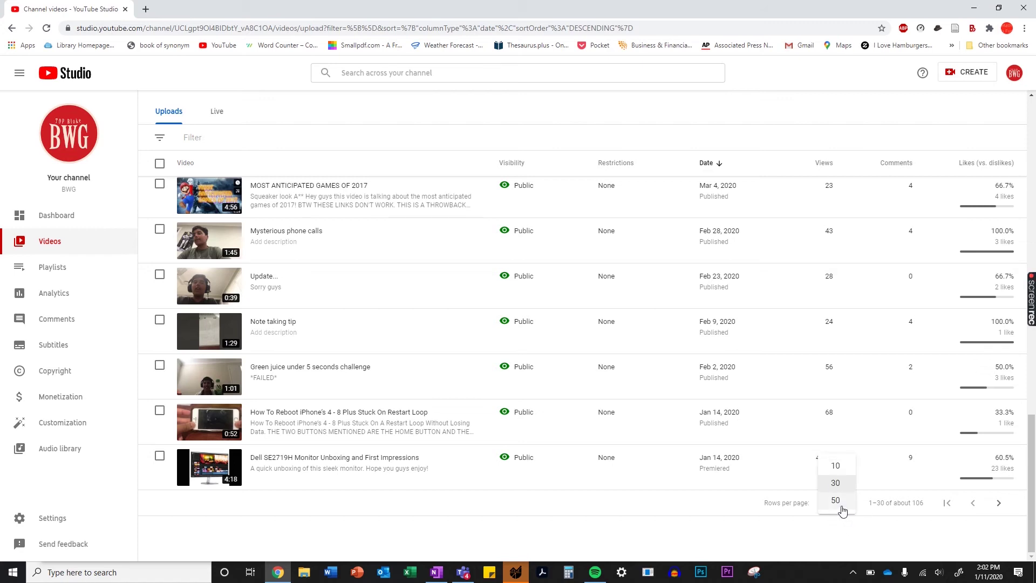
click(788, 524)
drag(1031, 427, 932, 148)
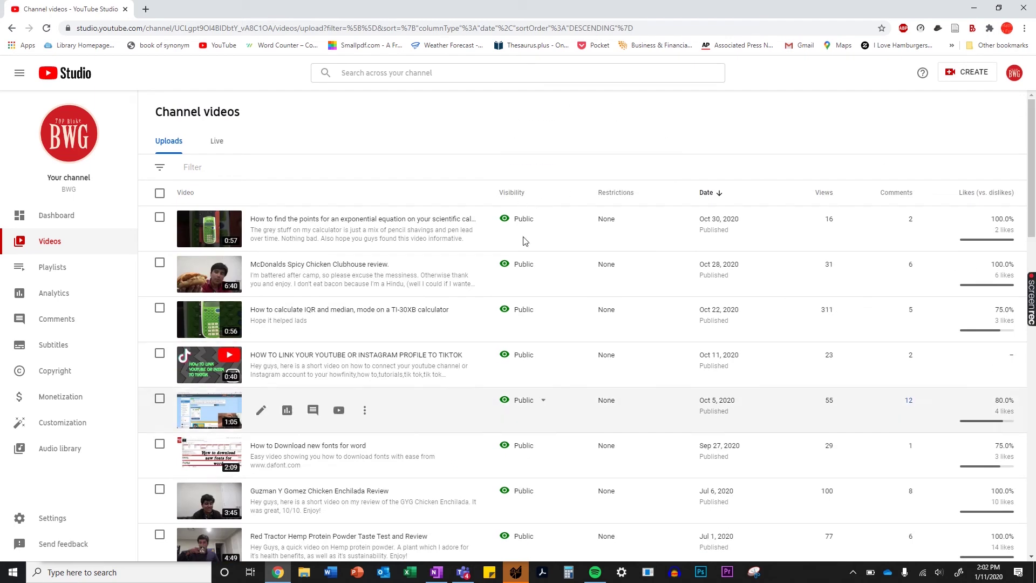
Step: Check the visibility options of the newest uploaded video and cancel without changing them
click(542, 219)
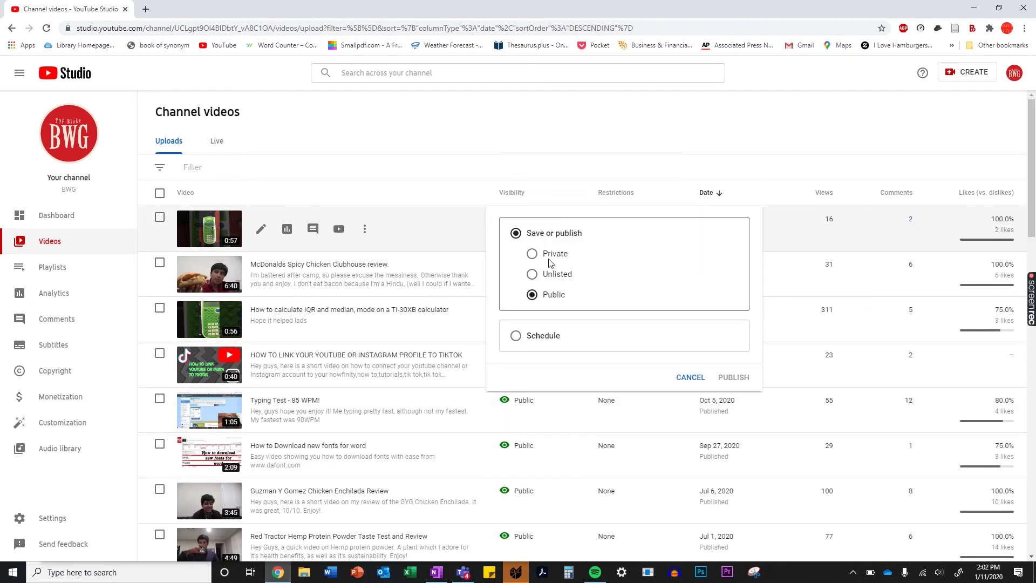
click(688, 378)
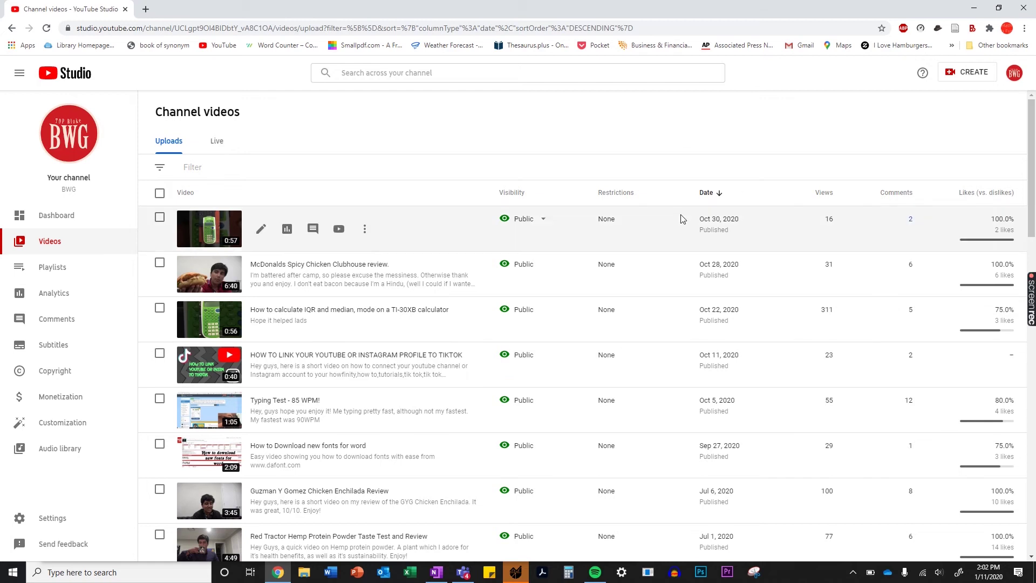
Step: Sort the uploads by date from oldest to newest and switch back to newest first
mouse_move(734, 201)
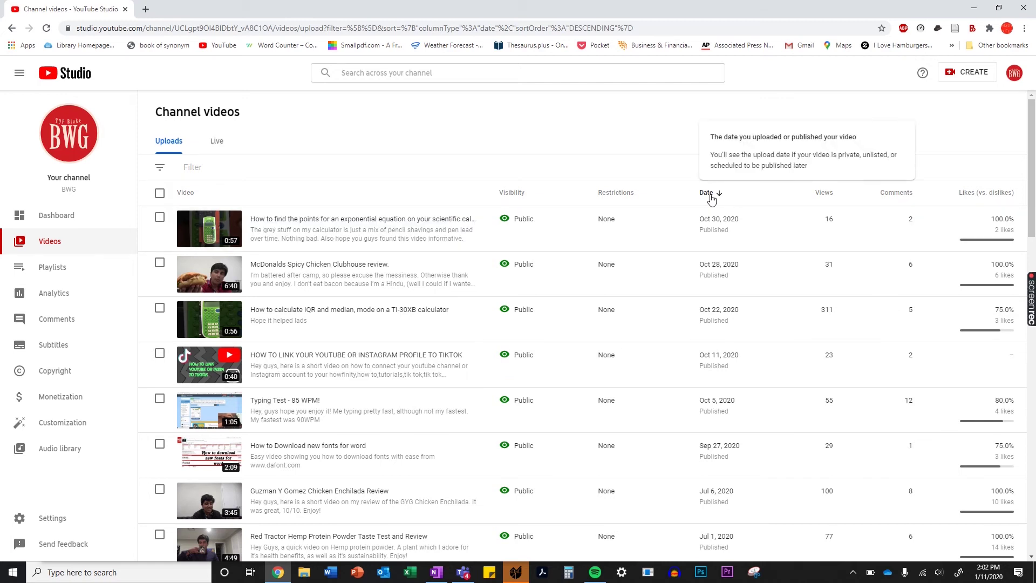
click(711, 193)
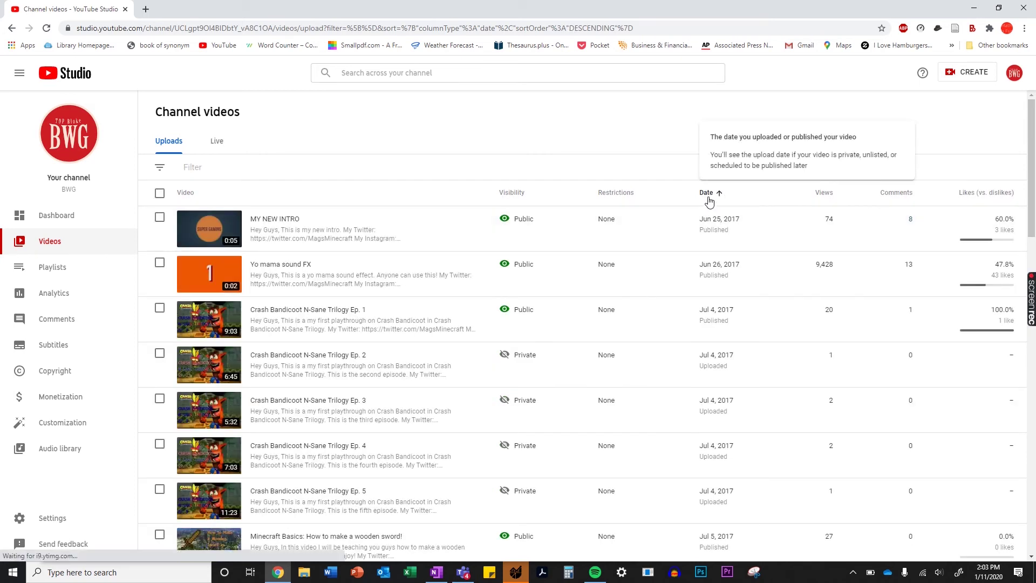
click(707, 194)
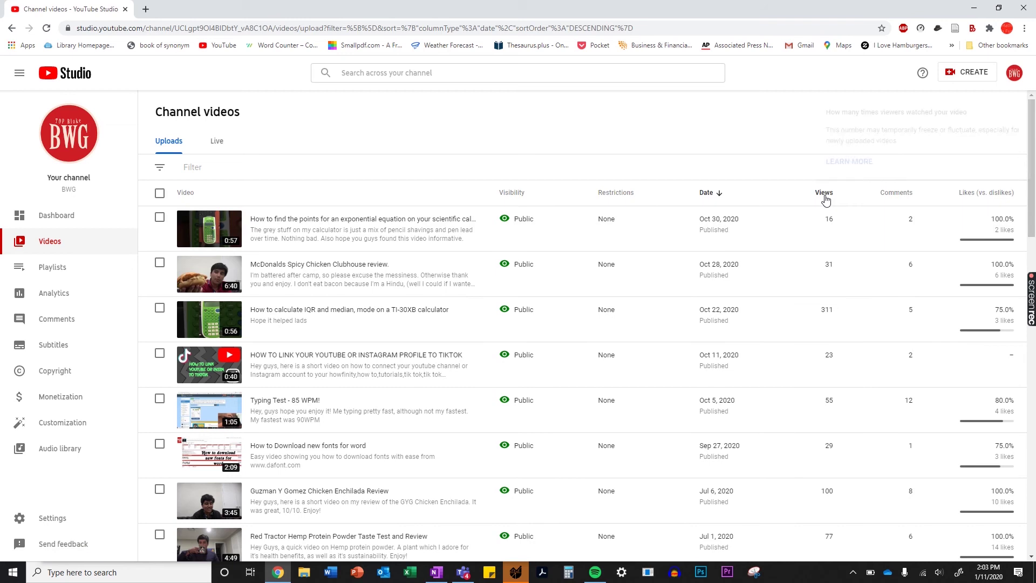
Step: Compare the uploads sorted by most and fewest views, and return to sorting by date, newest first
click(824, 195)
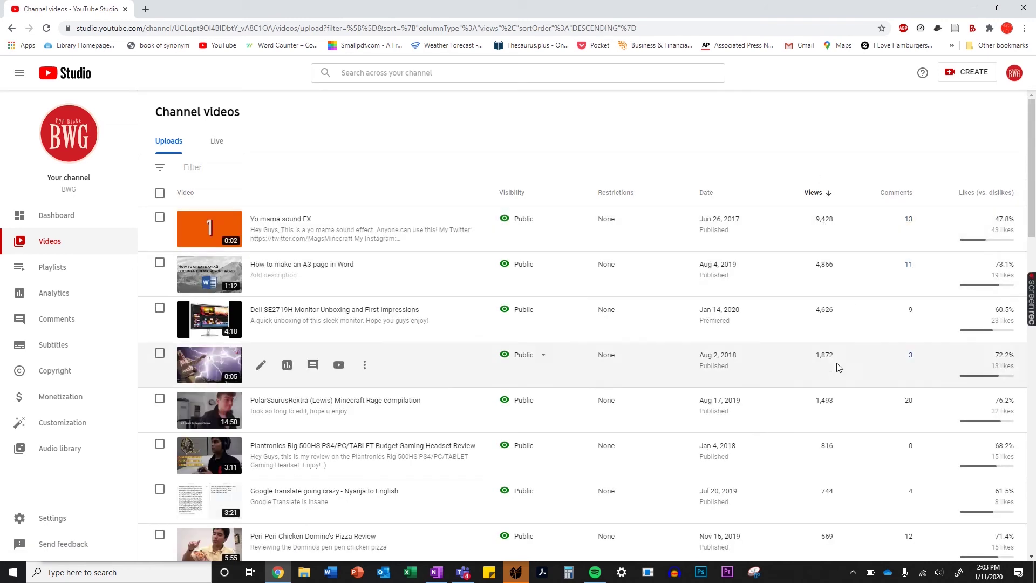
click(825, 192)
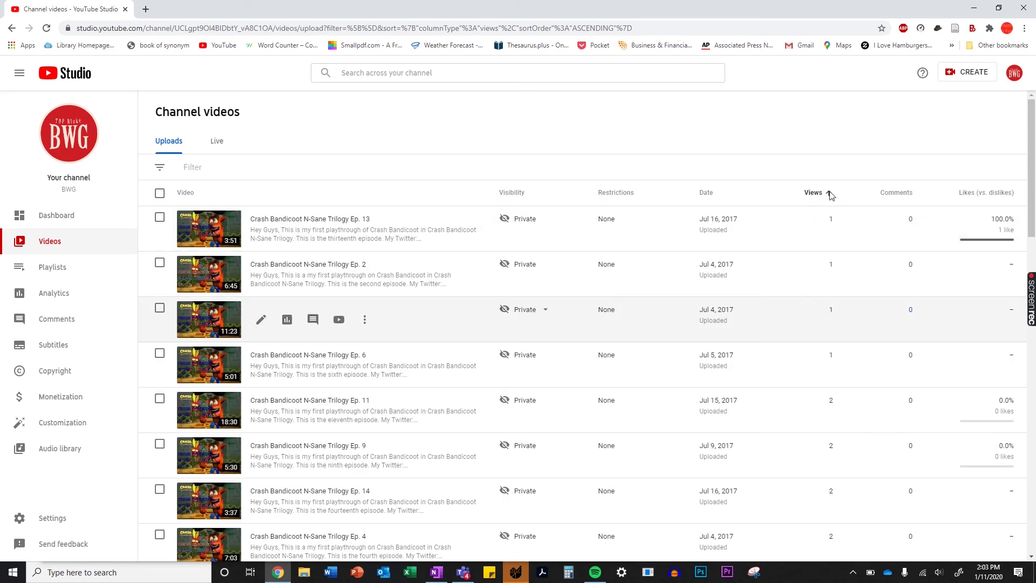
click(819, 196)
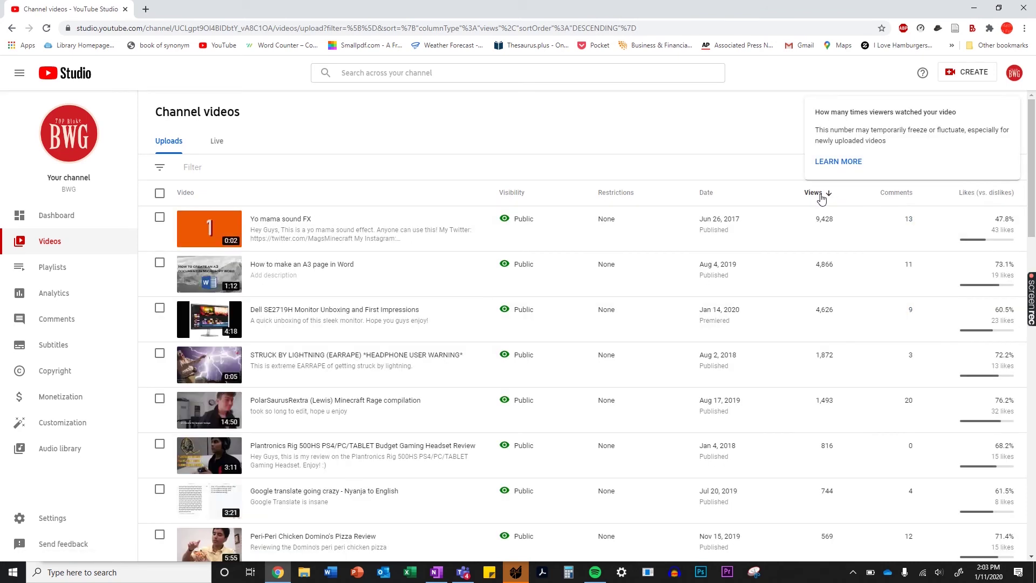
click(821, 195)
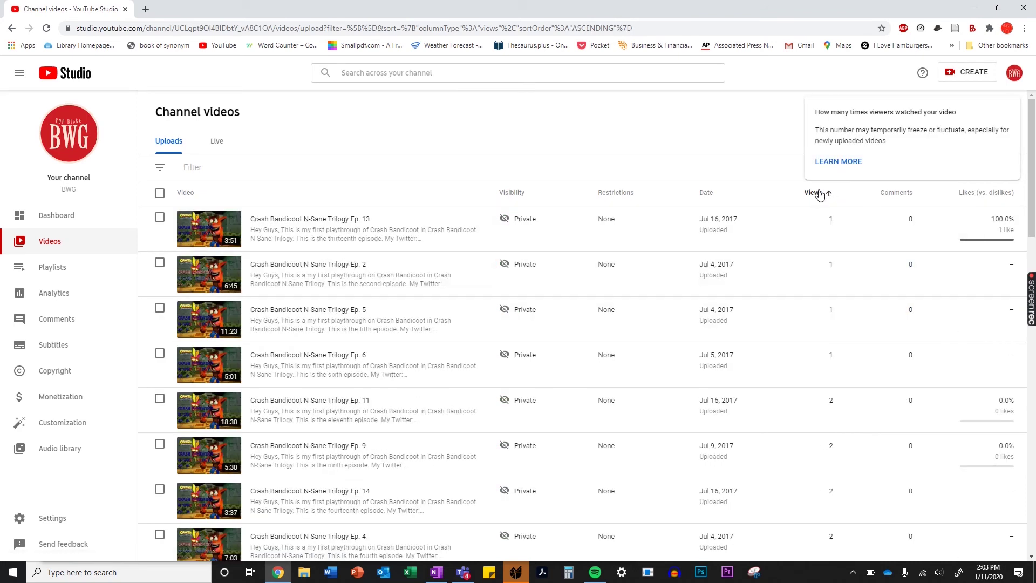
click(819, 195)
click(706, 193)
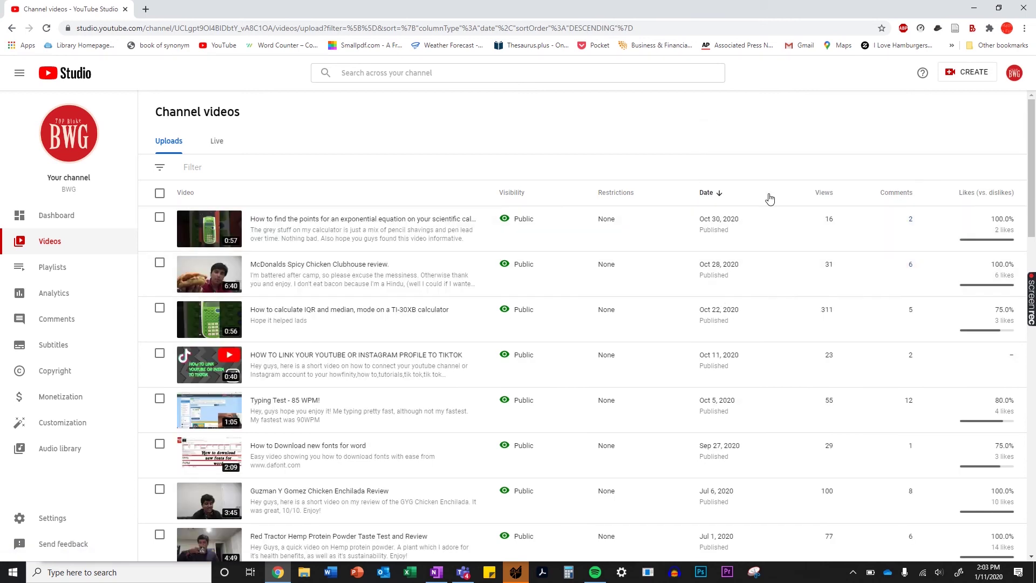
Step: View the channel's live streams and return to the list of uploads
click(212, 151)
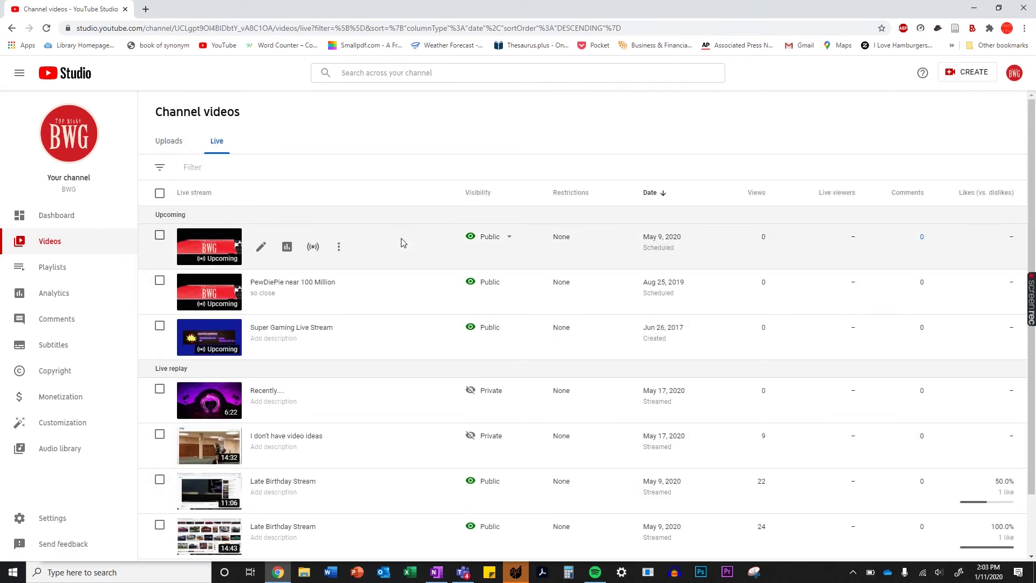
scroll(400, 240, down, 1)
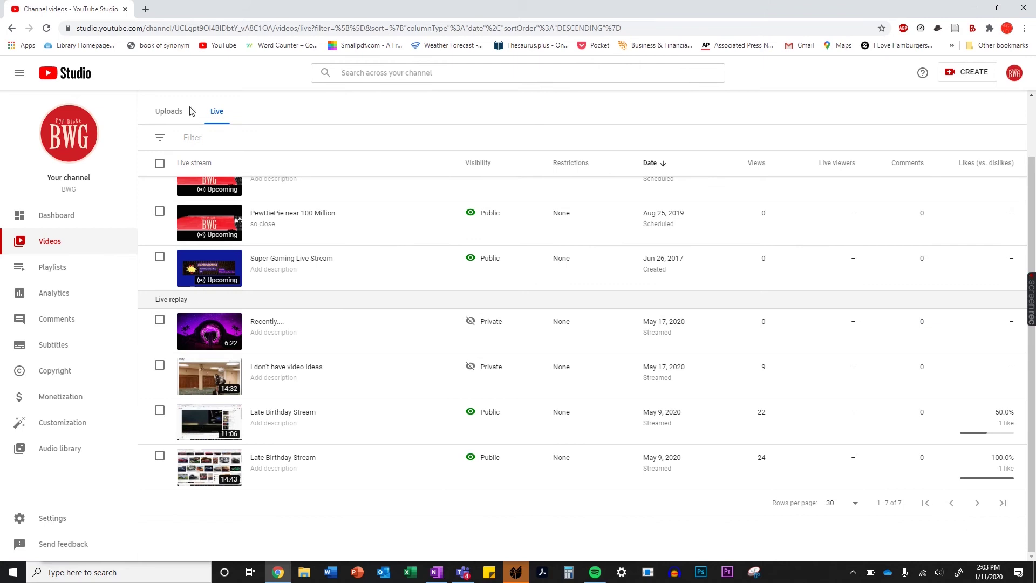
click(174, 112)
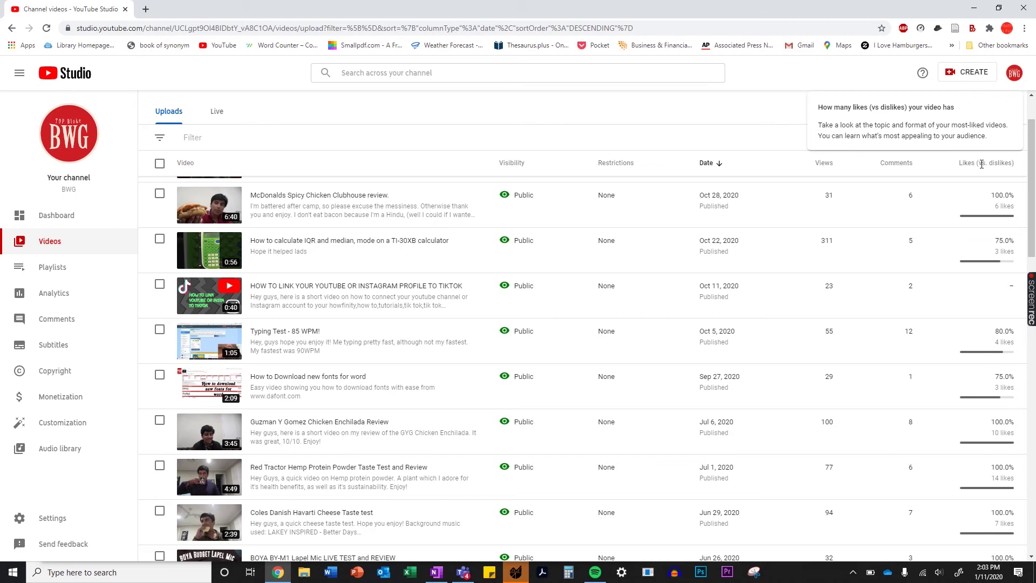
Step: View the comments page of the "Typing Test - 85 WPM!" video and open its video editor
mouse_move(886, 163)
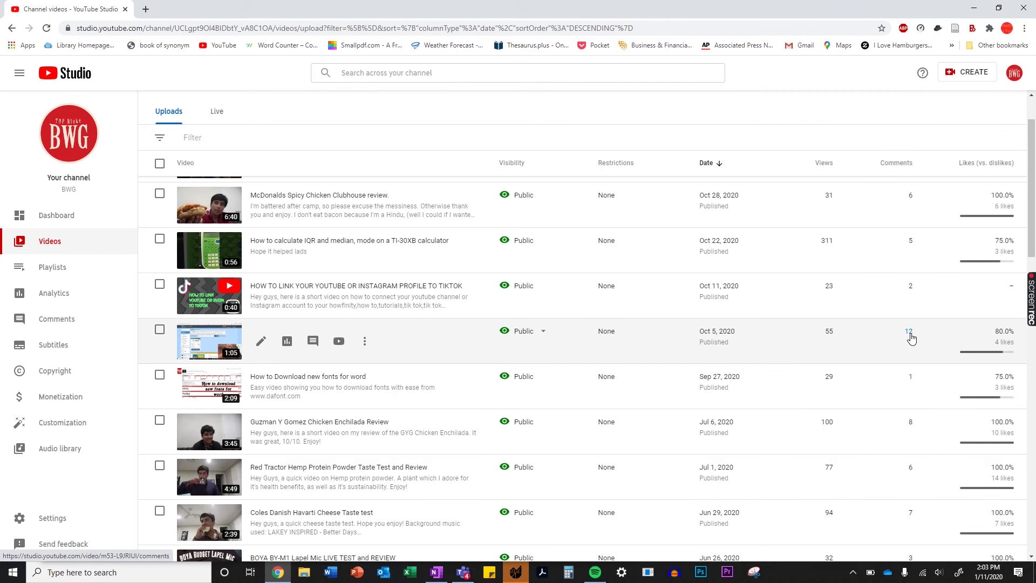
click(909, 334)
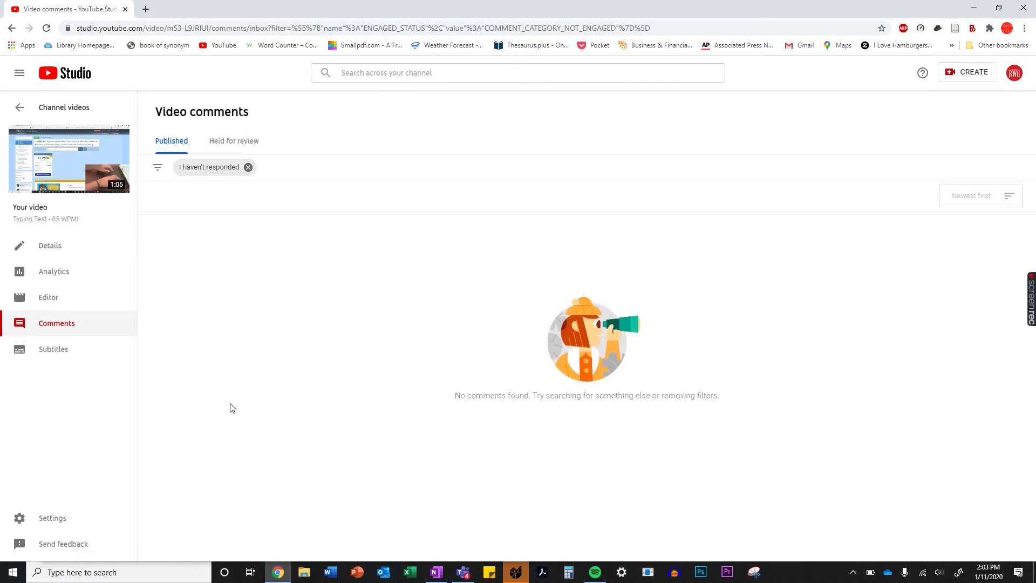
click(42, 296)
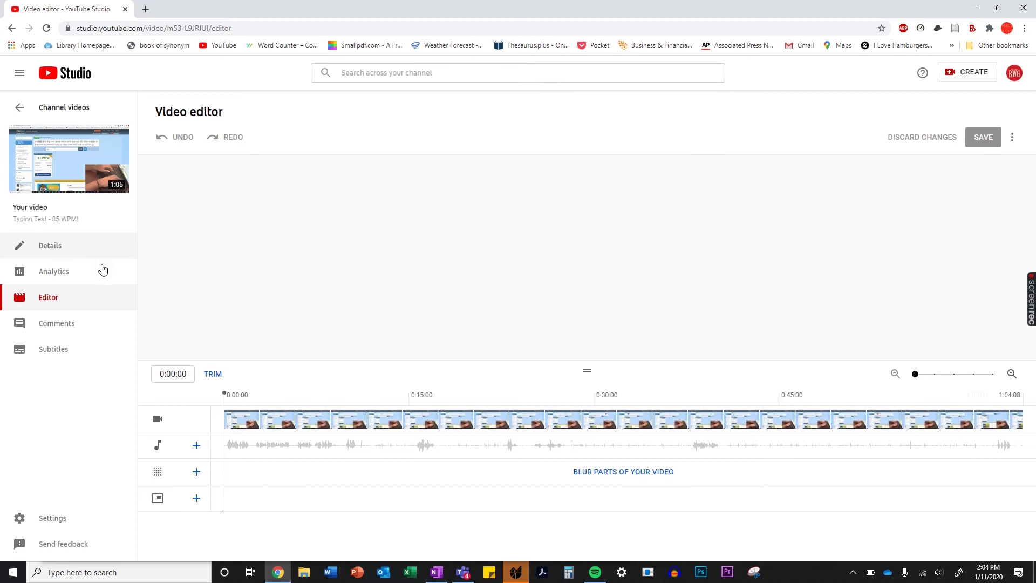
Step: Open the video's analytics and examine its views, watch time, subscriber change and views graph
click(103, 269)
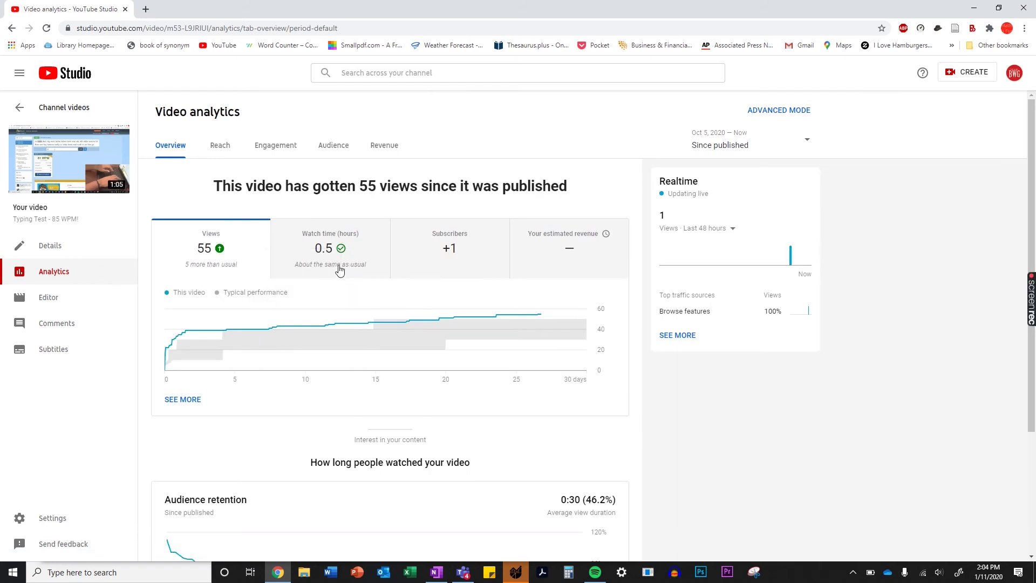
click(731, 144)
click(925, 209)
mouse_move(223, 255)
mouse_move(454, 258)
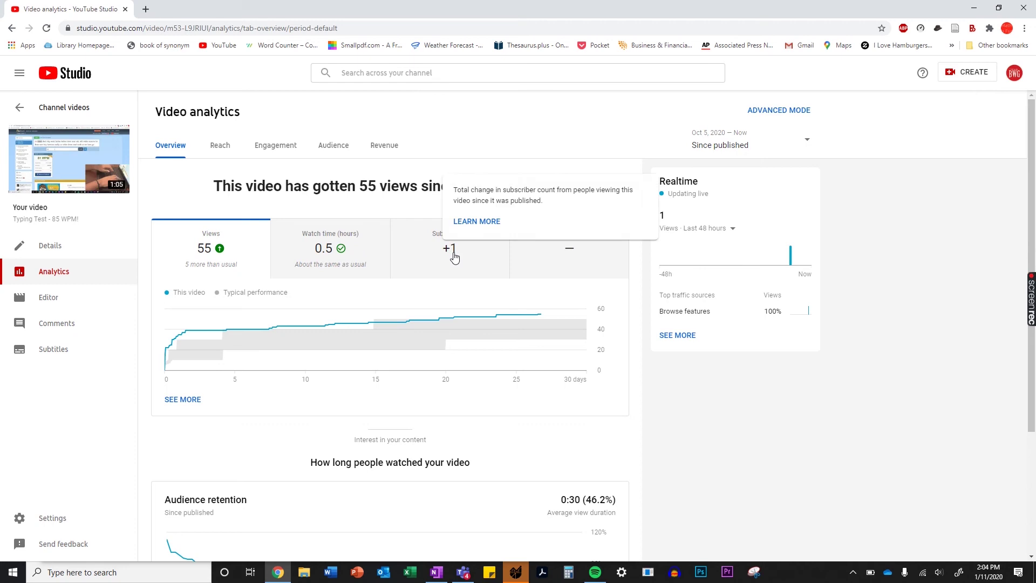
mouse_move(339, 253)
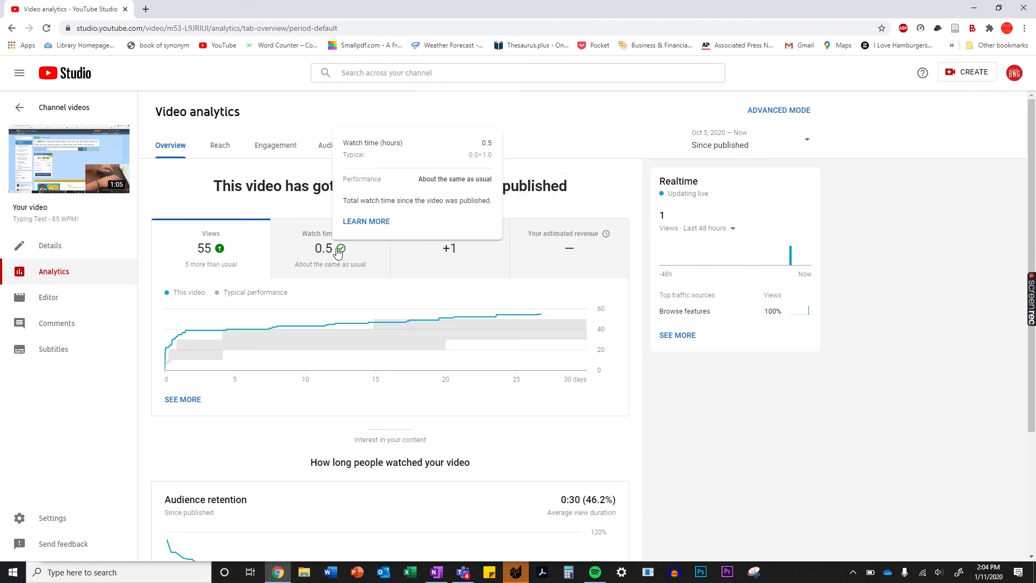
mouse_move(199, 332)
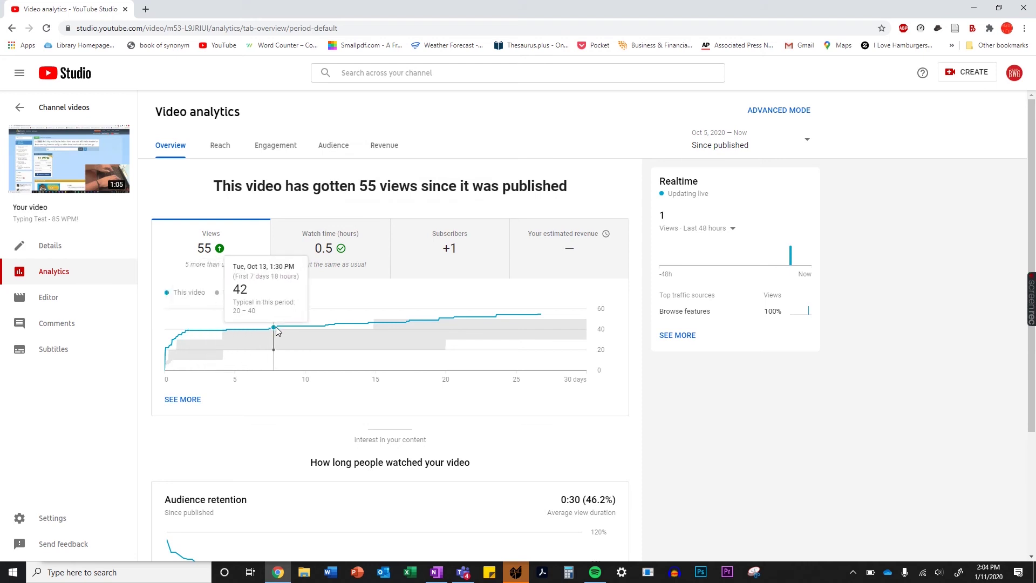
Step: View the video's analytics for Since uploaded (lifetime) and set the period back to Since published
click(743, 149)
click(758, 242)
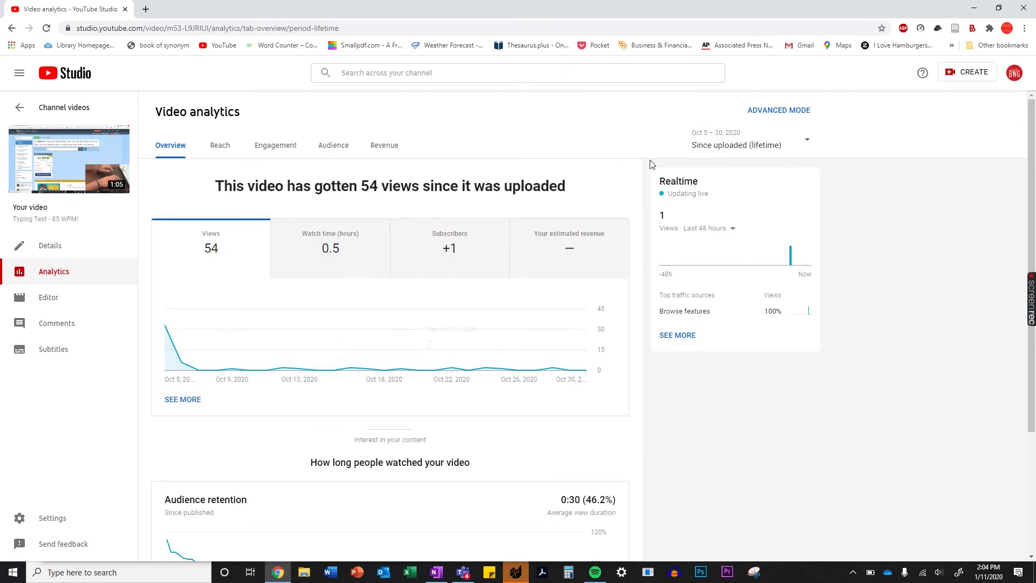
click(728, 148)
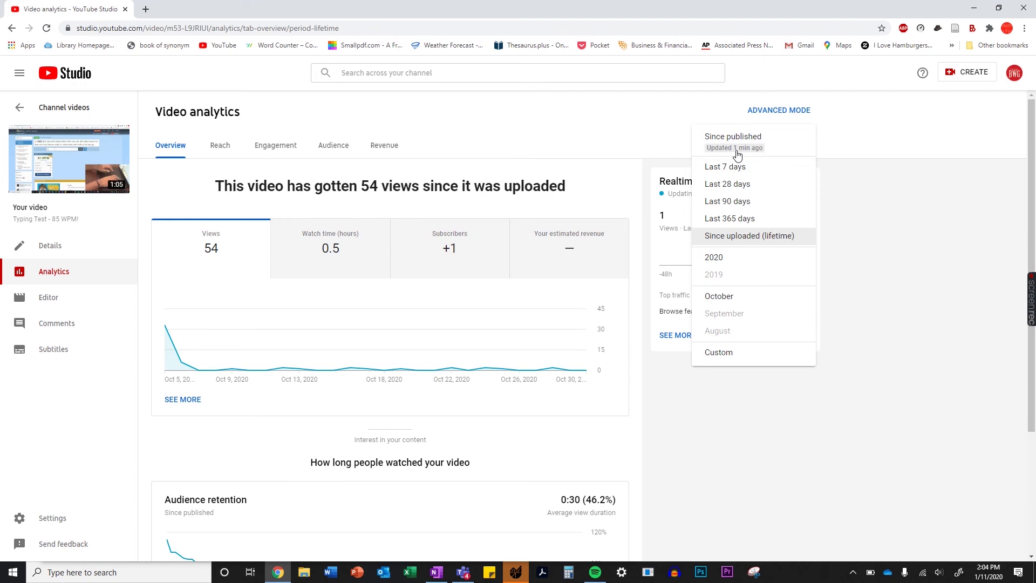
click(734, 143)
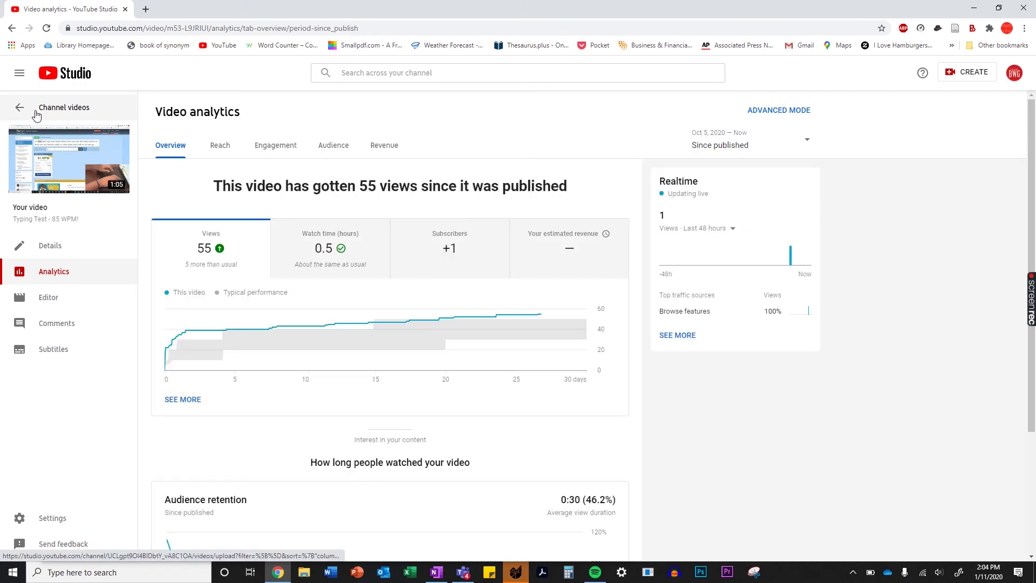
Step: View the video's details, including its title, description, thumbnail, audience and tags, and return to the channel's video list
click(84, 244)
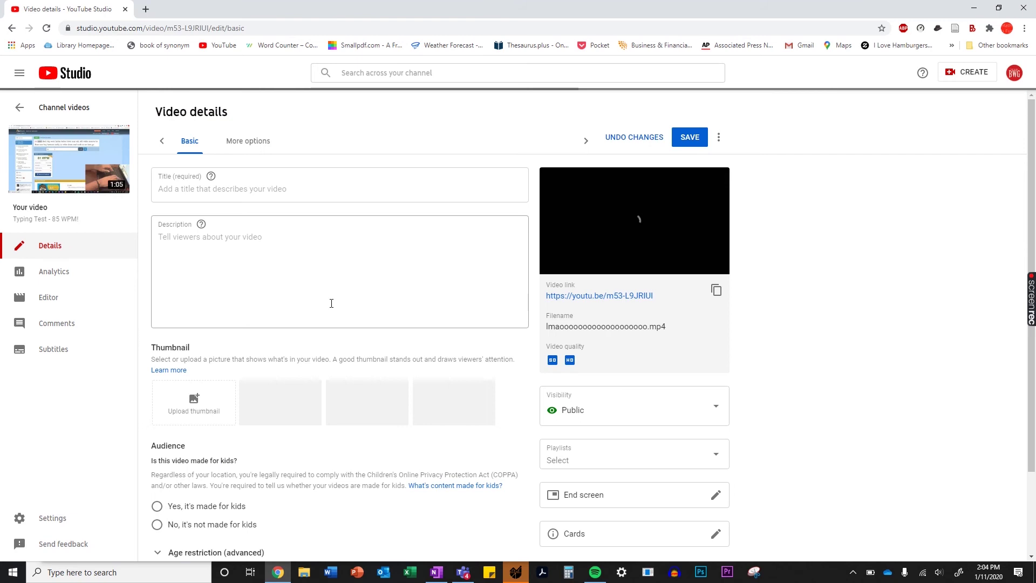
scroll(214, 297, down, 1)
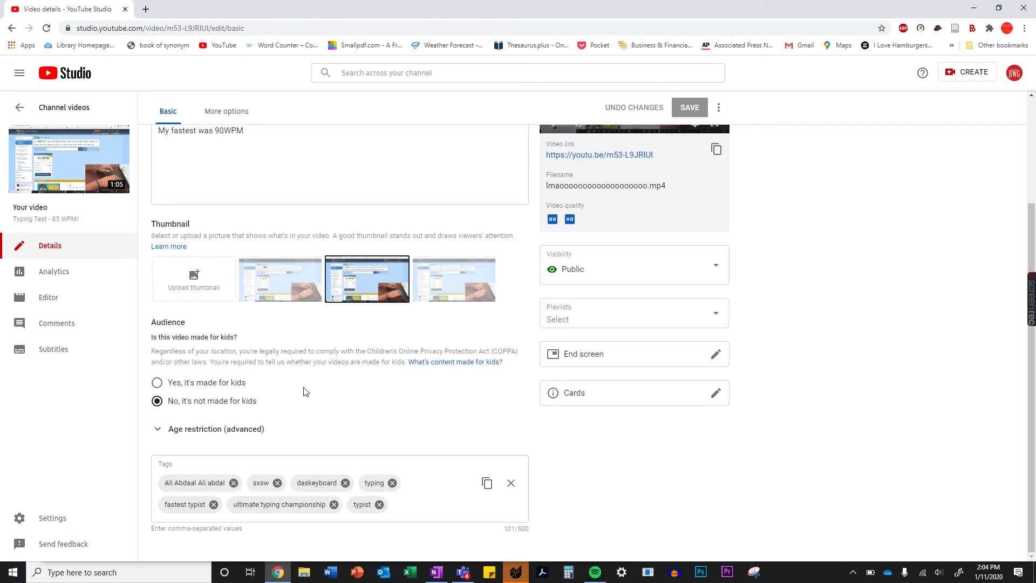
scroll(231, 351, up, 3)
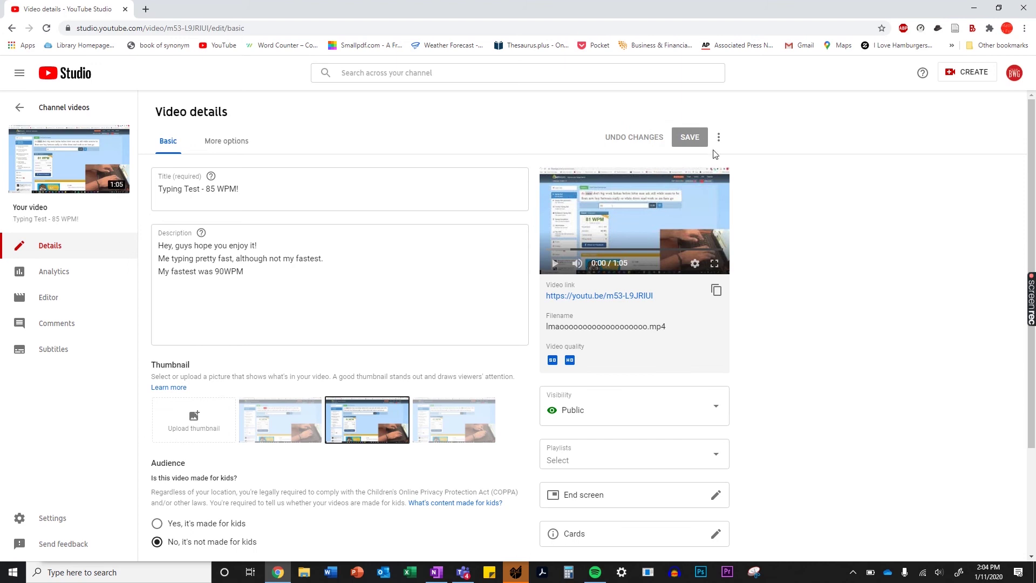
click(35, 107)
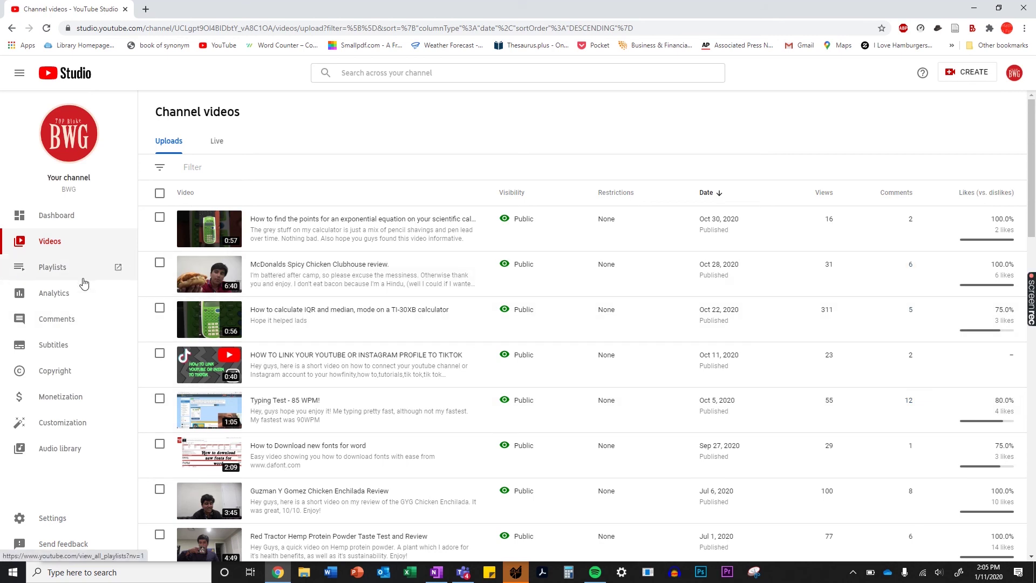
Step: Open the channel analytics overview and examine the views, watch time, subscriber change and top videos of the period
click(94, 302)
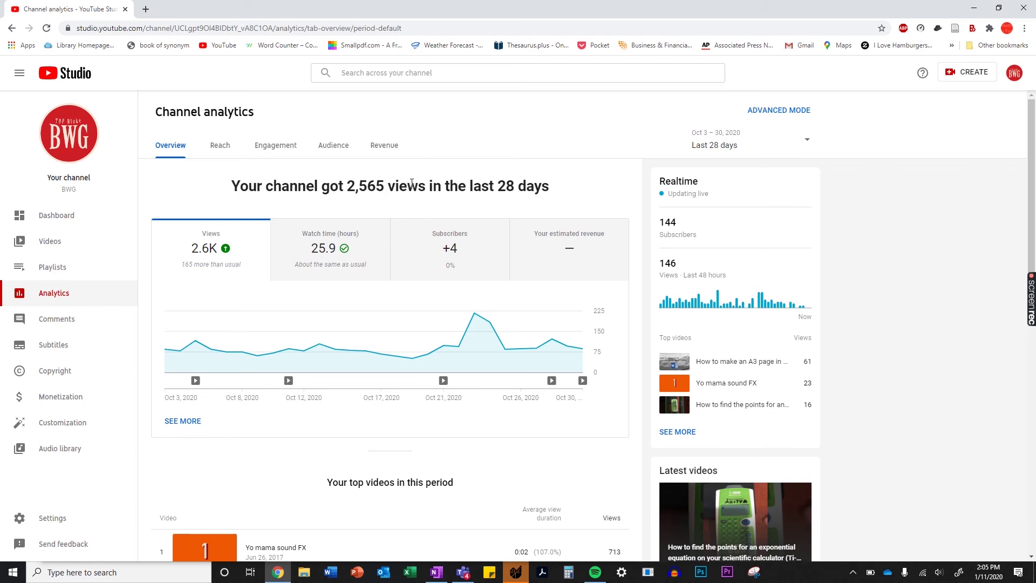
mouse_move(226, 254)
scroll(386, 441, down, 4)
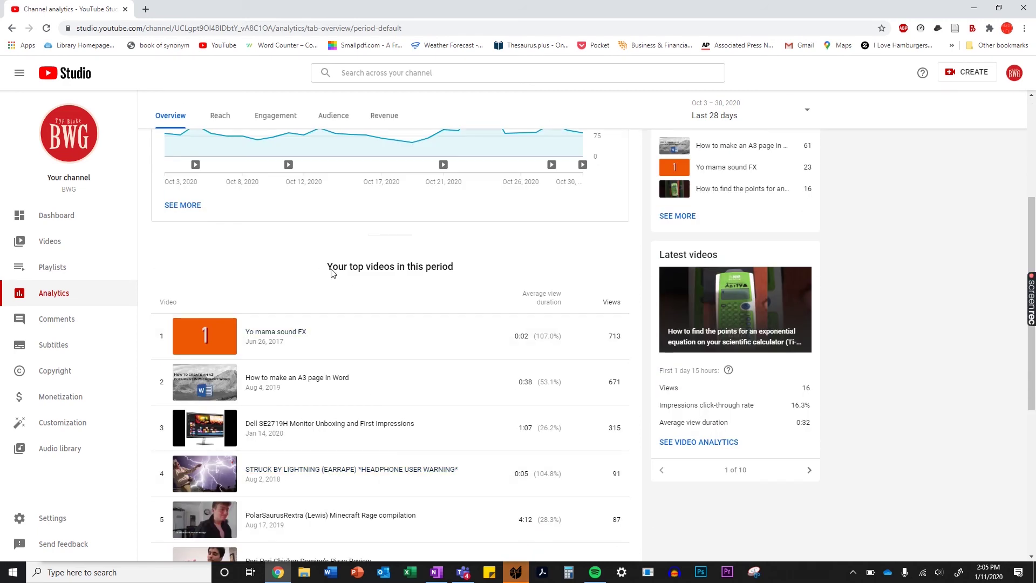
drag(349, 269, 474, 282)
click(480, 283)
scroll(534, 363, down, 1)
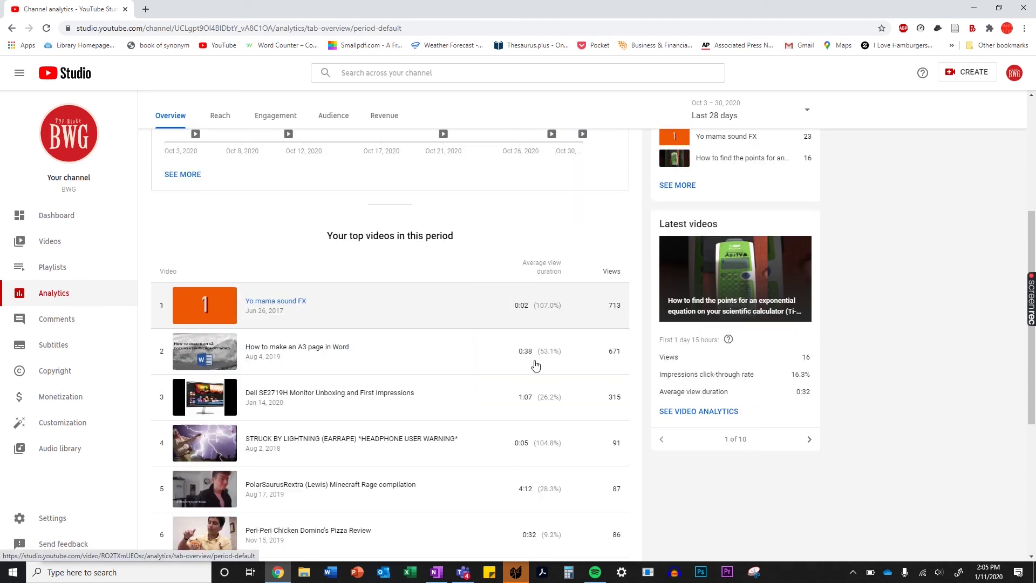
scroll(566, 351, down, 2)
scroll(755, 407, up, 2)
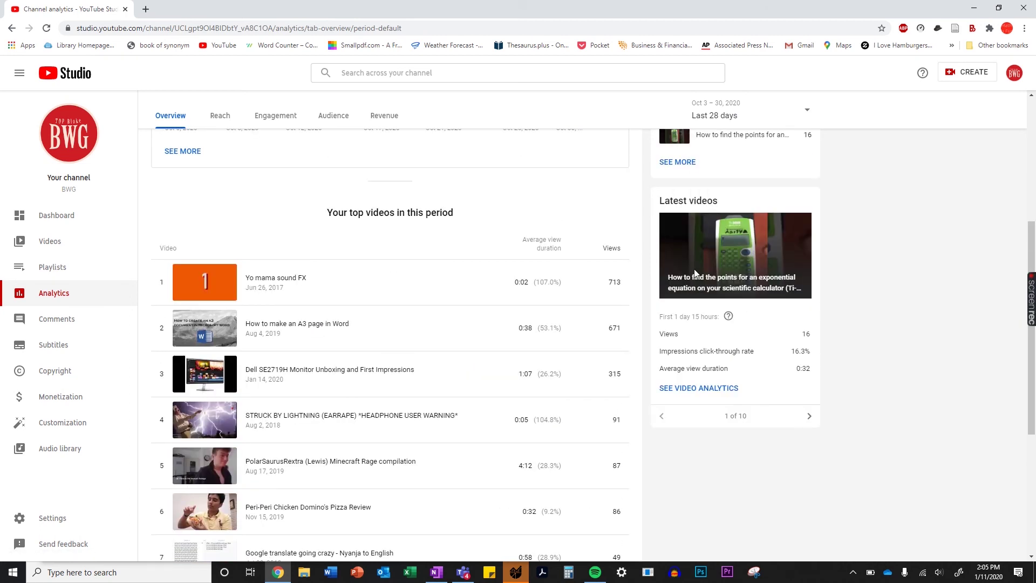
Step: Browse the Latest videos card back and forth, ending on the "HOW TO LINK YOUR YOUTUBE OR INSTAGRAM PROFILE TO TIKTOK" video
click(808, 415)
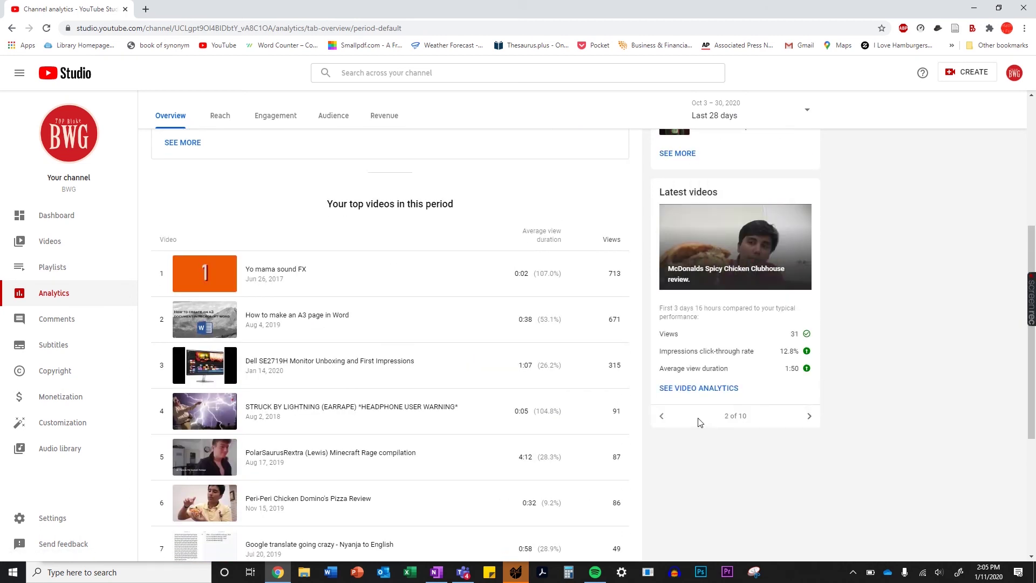
click(662, 416)
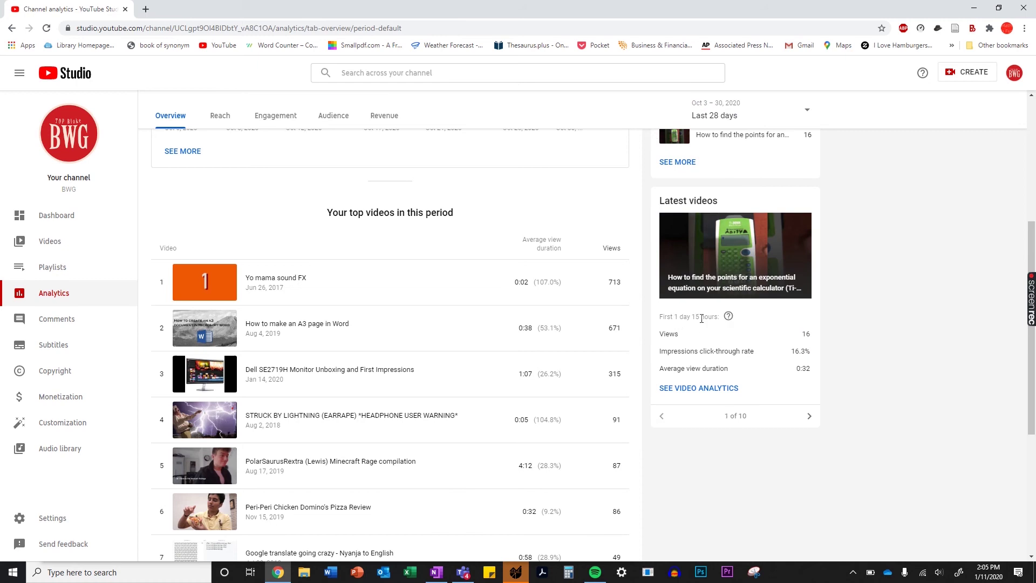
click(809, 416)
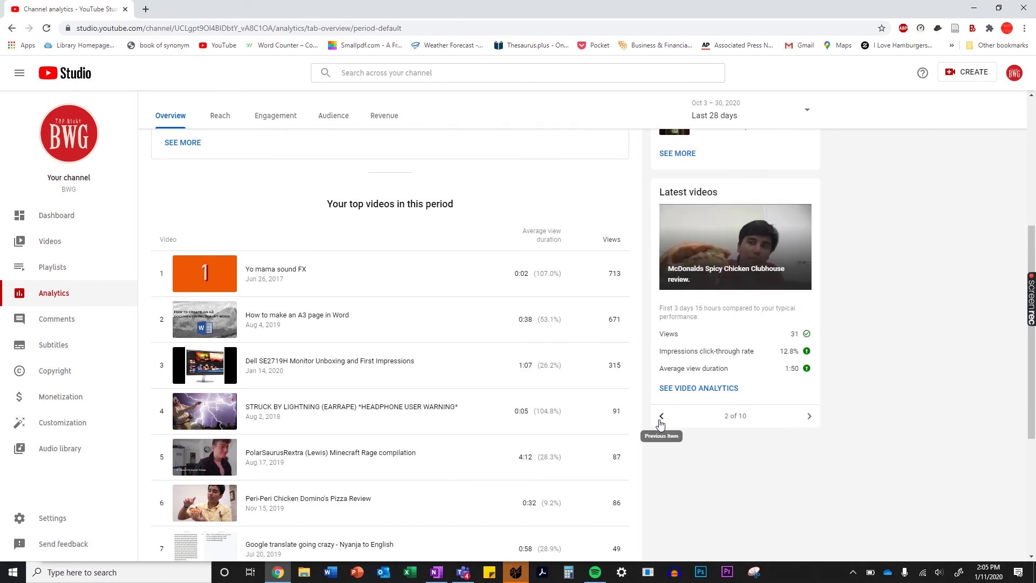
click(808, 420)
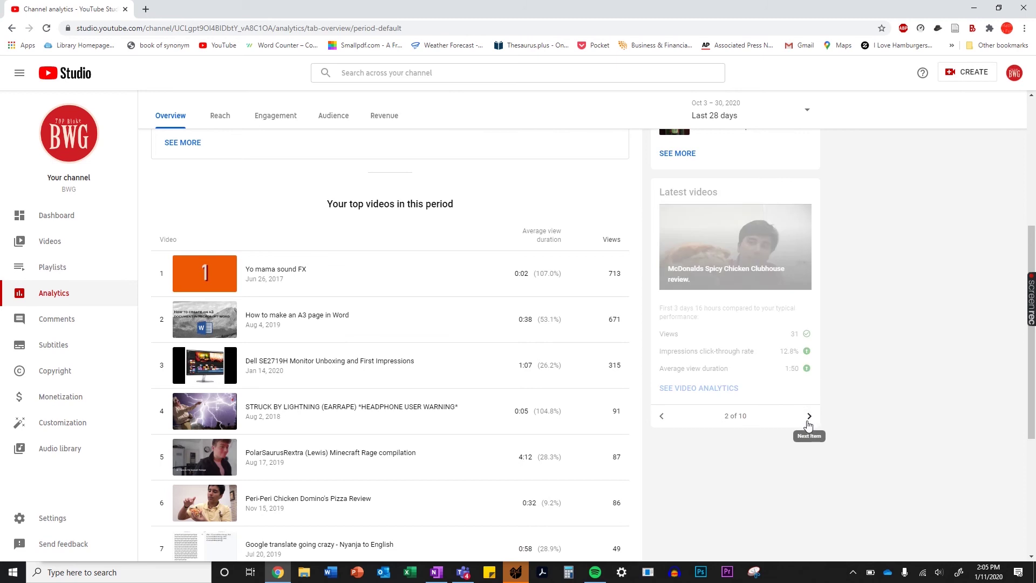
click(803, 425)
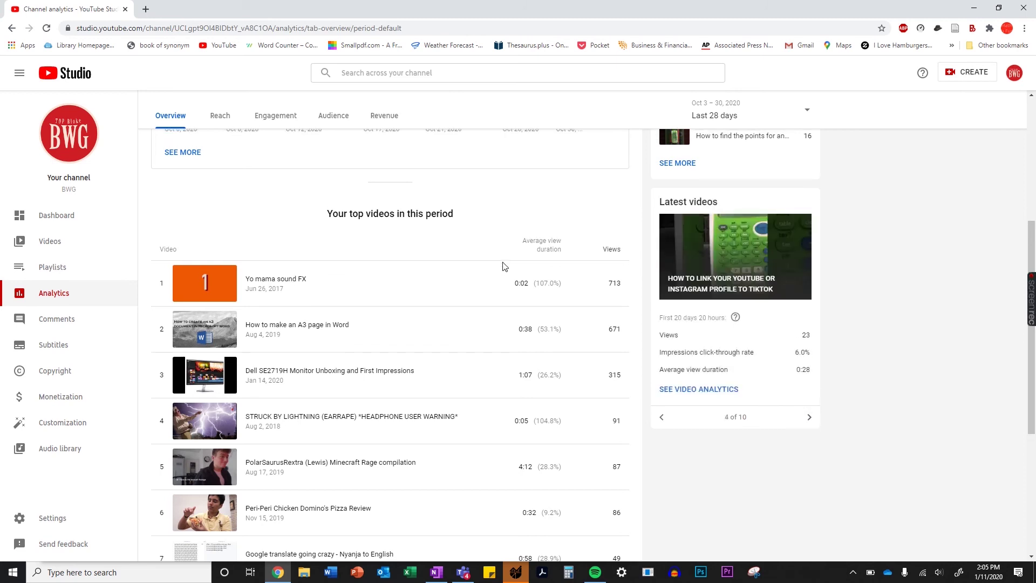
Step: Examine the Realtime card's subscriber count and its hourly views over the last 48 hours
scroll(504, 266, up, 5)
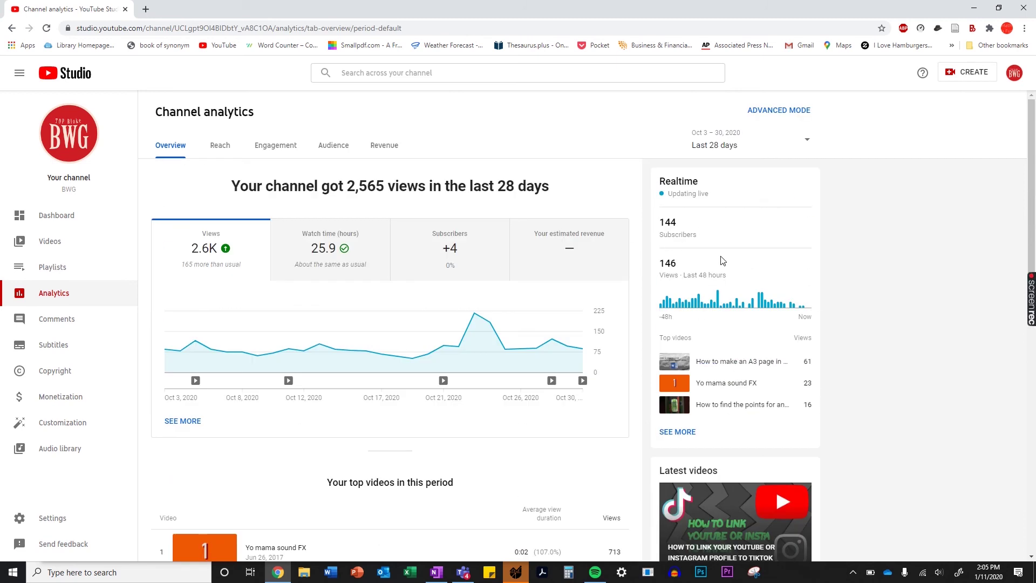
drag(722, 261, 734, 286)
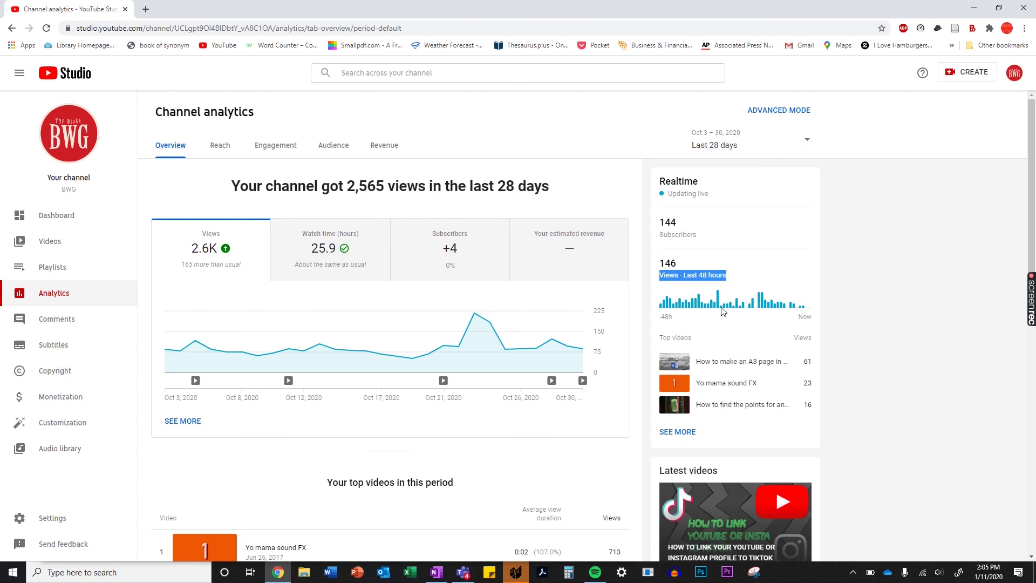
mouse_move(696, 308)
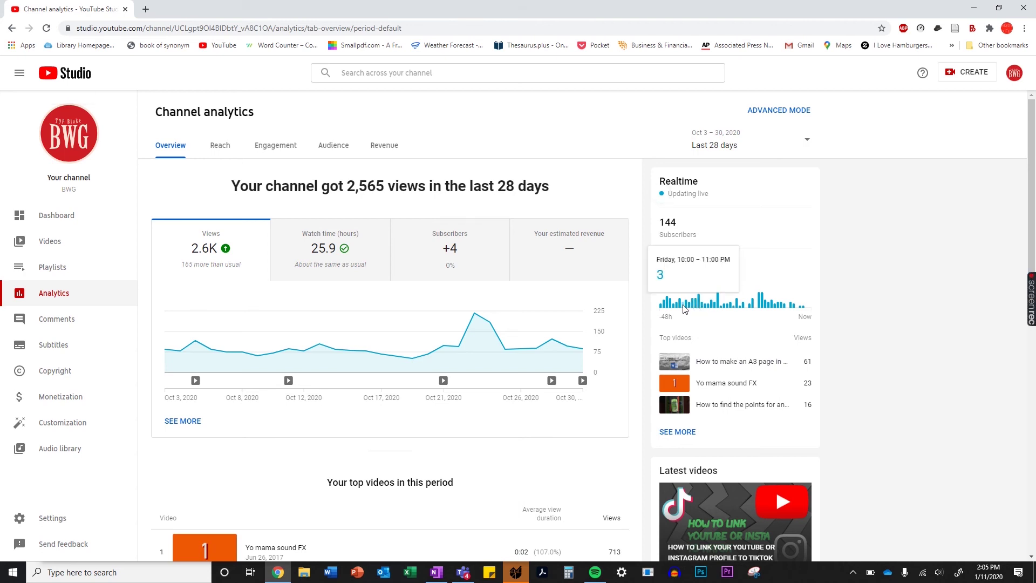
click(690, 231)
Step: Set the channel analytics period to Last 365 days and examine the Reach report's impressions and click-through rate
click(765, 141)
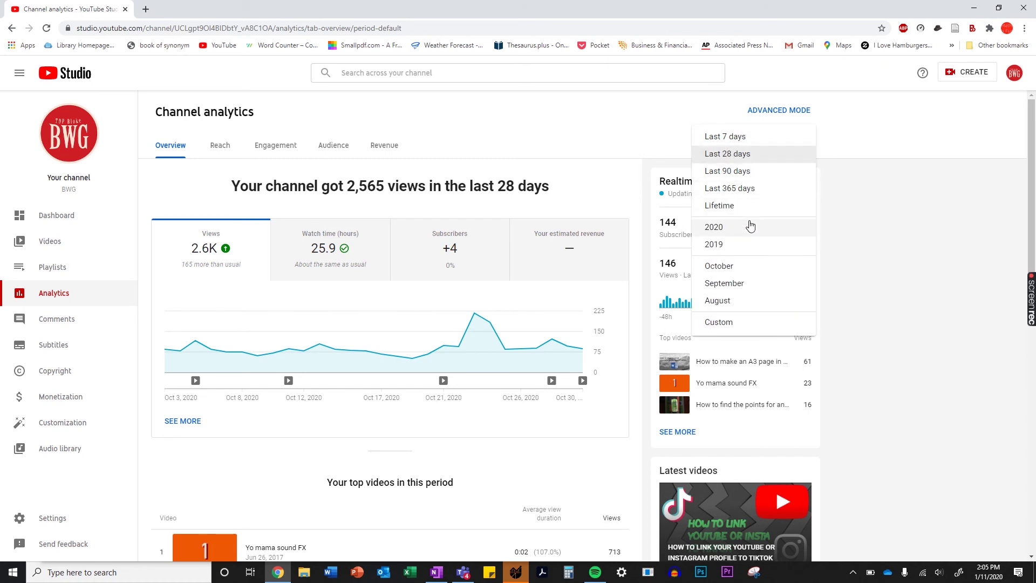
click(759, 188)
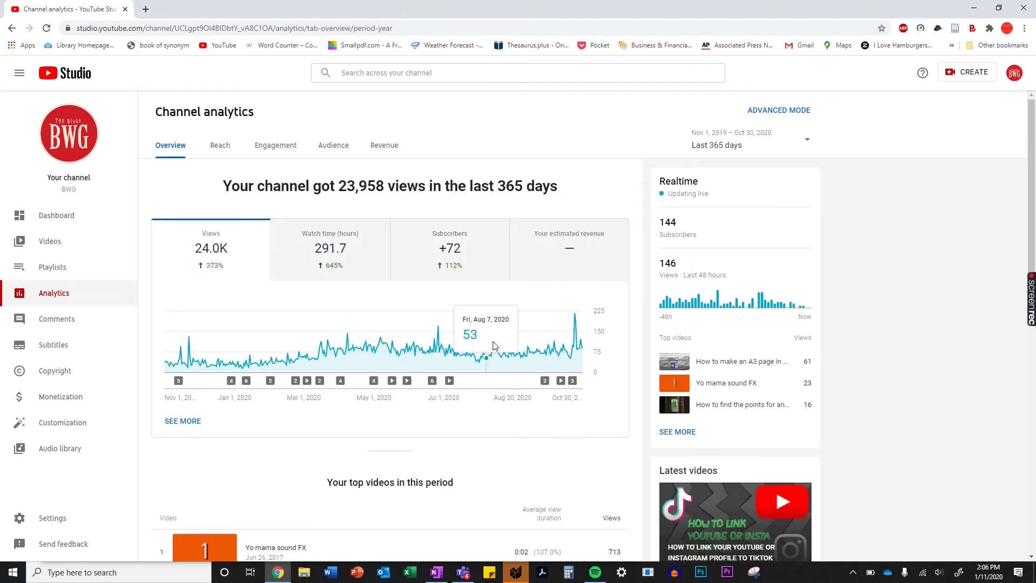
click(228, 153)
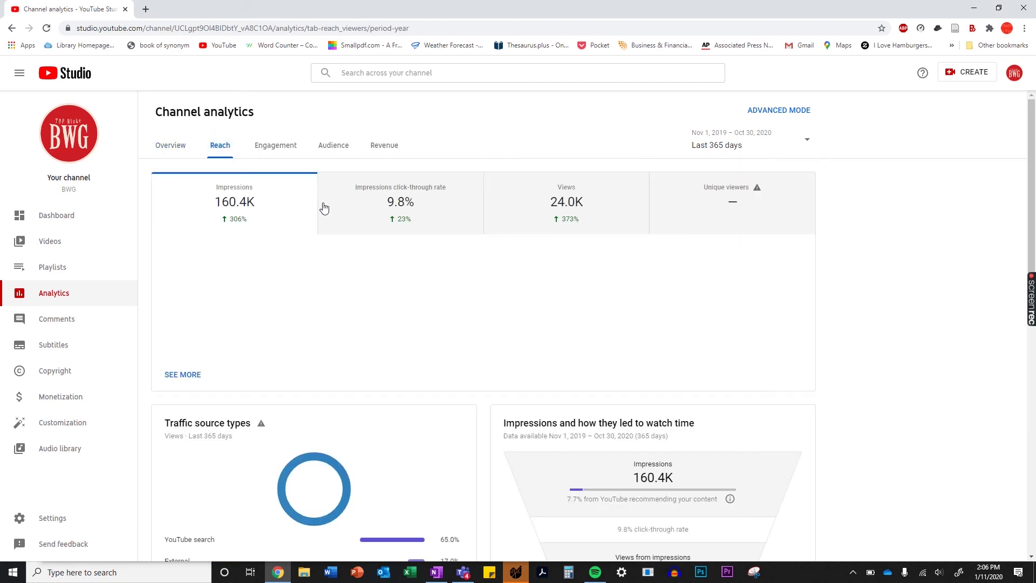
mouse_move(236, 209)
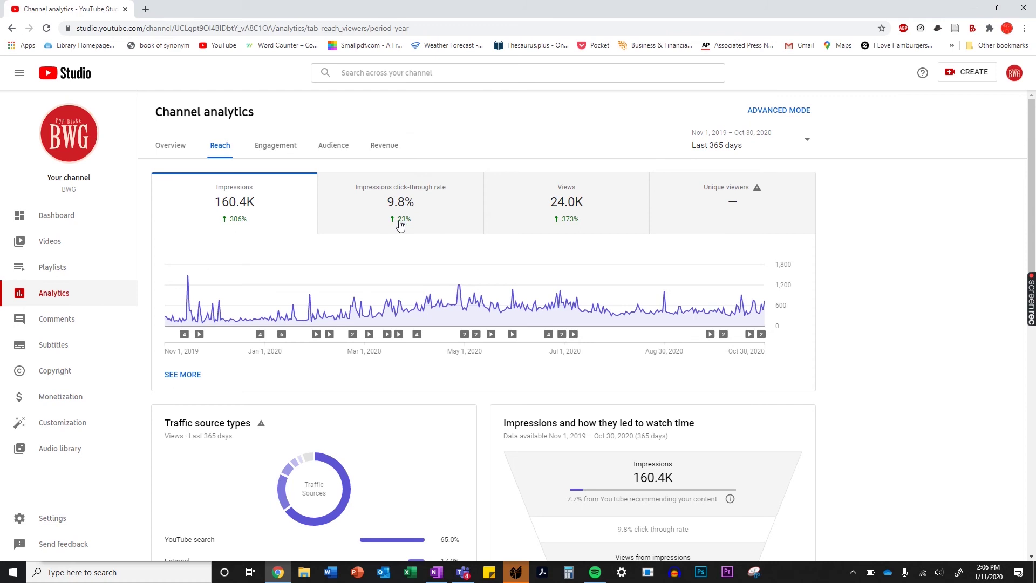
mouse_move(427, 226)
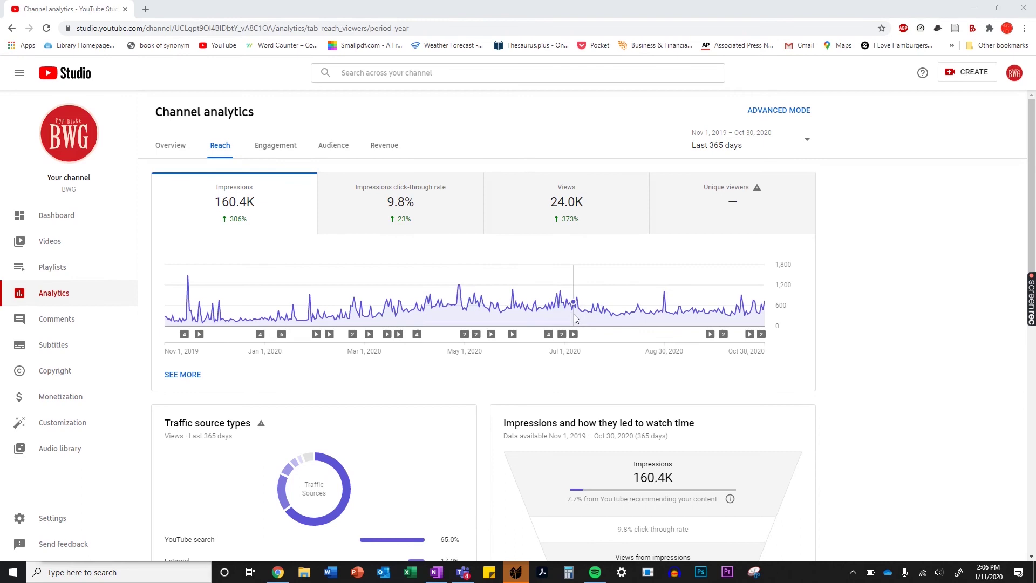
Step: Examine the Reach report's traffic source types and its External, Playlists, Suggested videos and YouTube search breakdowns
mouse_move(574, 314)
scroll(227, 471, down, 2)
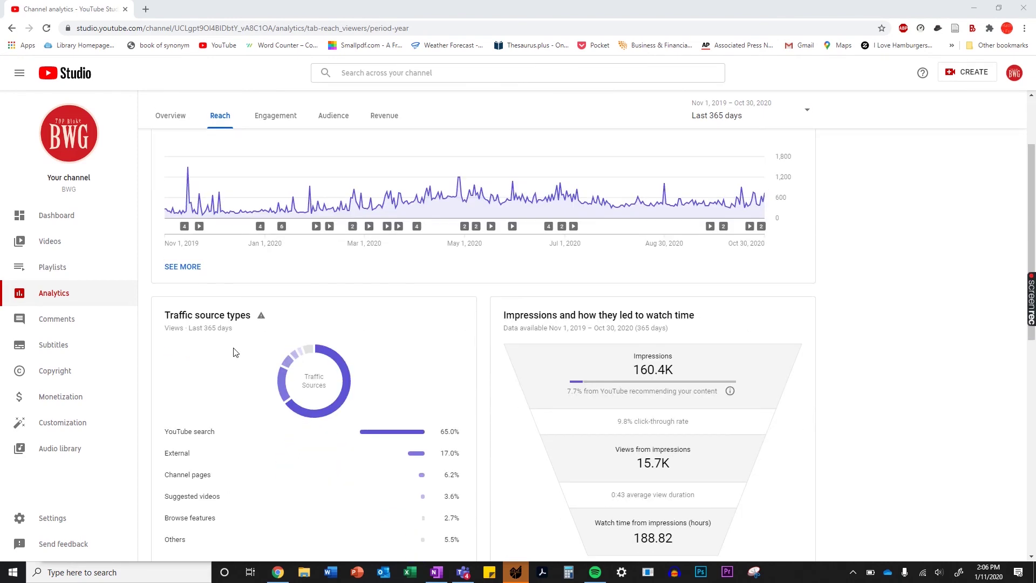
scroll(235, 352, down, 4)
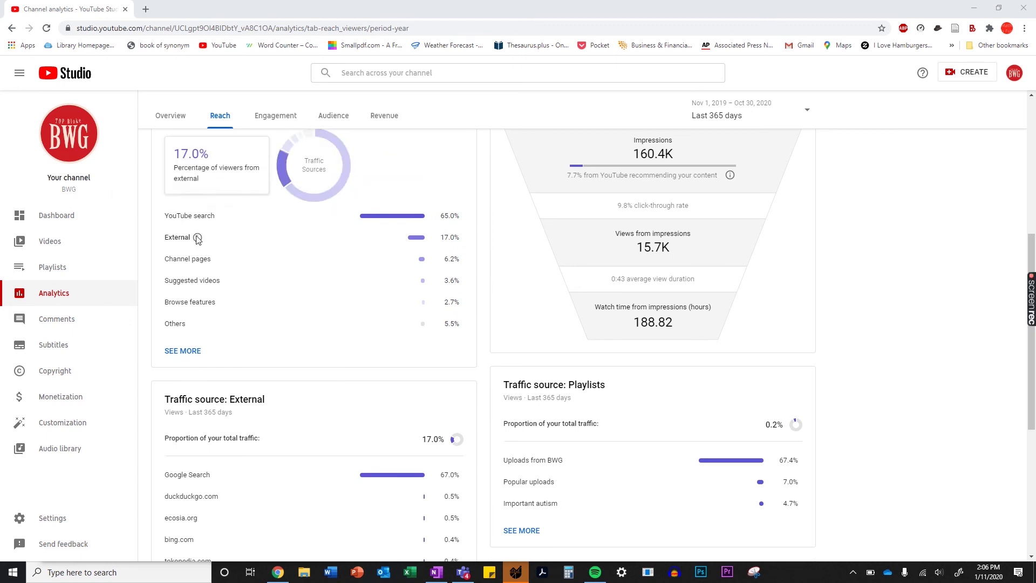
scroll(231, 351, down, 3)
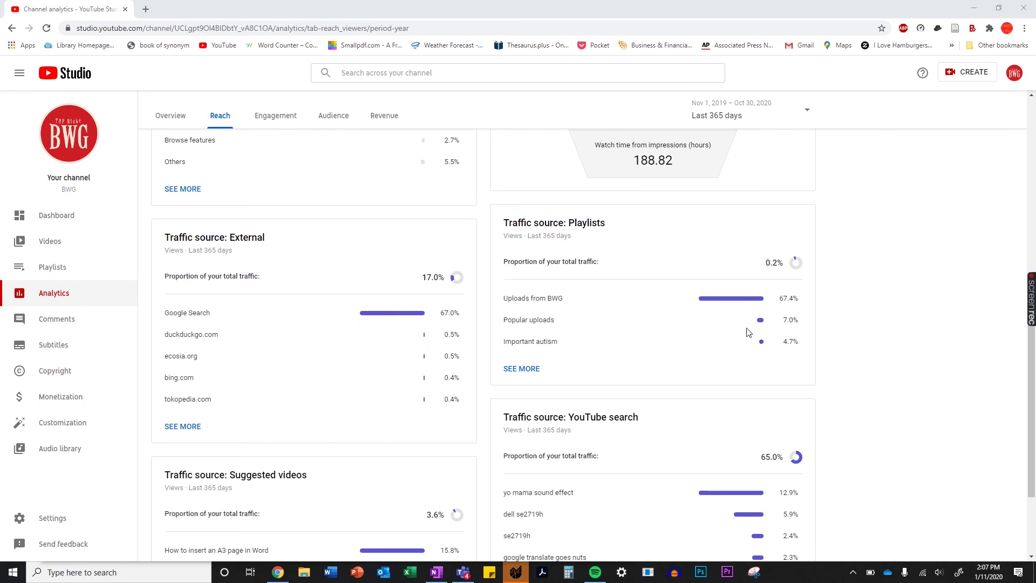
scroll(620, 377, down, 3)
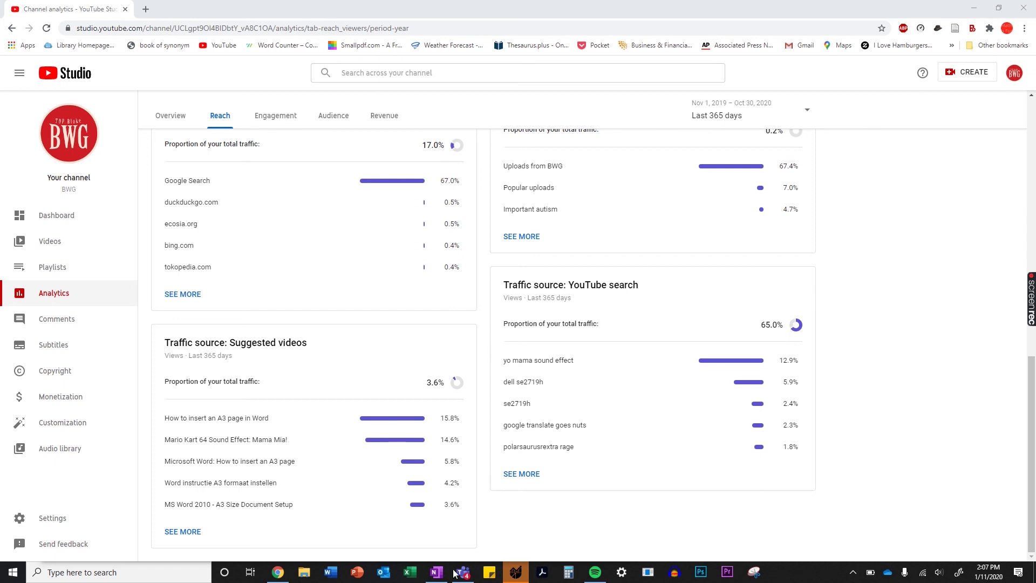
Step: Open the channel comments briefly, go back to the channel analytics and view its Engagement and Revenue reports
click(84, 322)
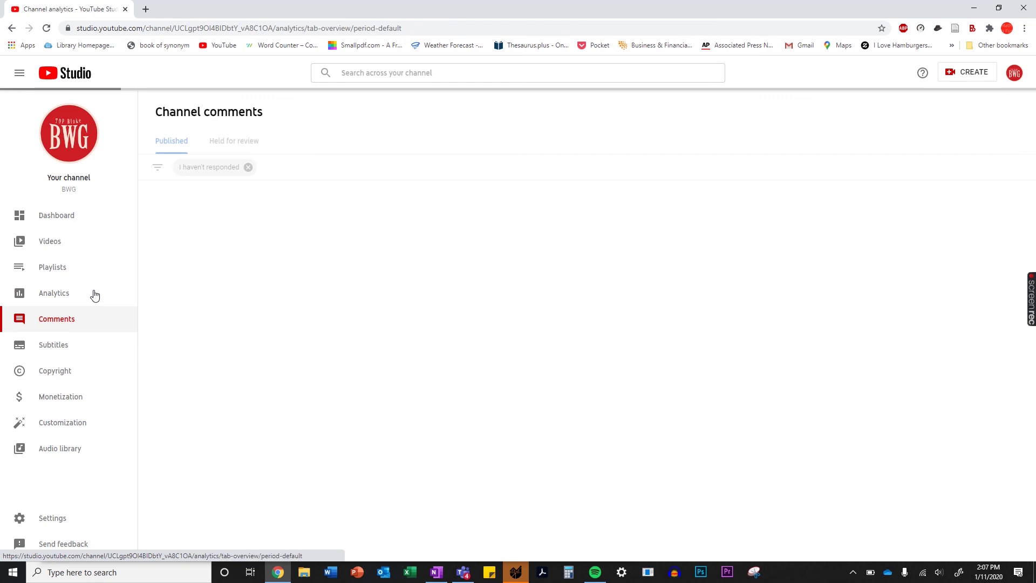
click(93, 294)
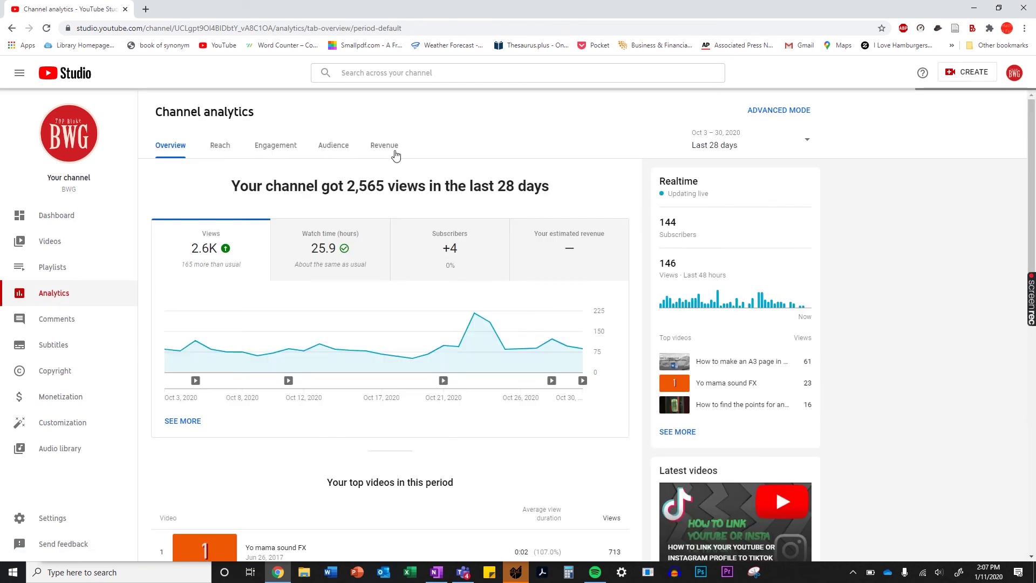
click(275, 147)
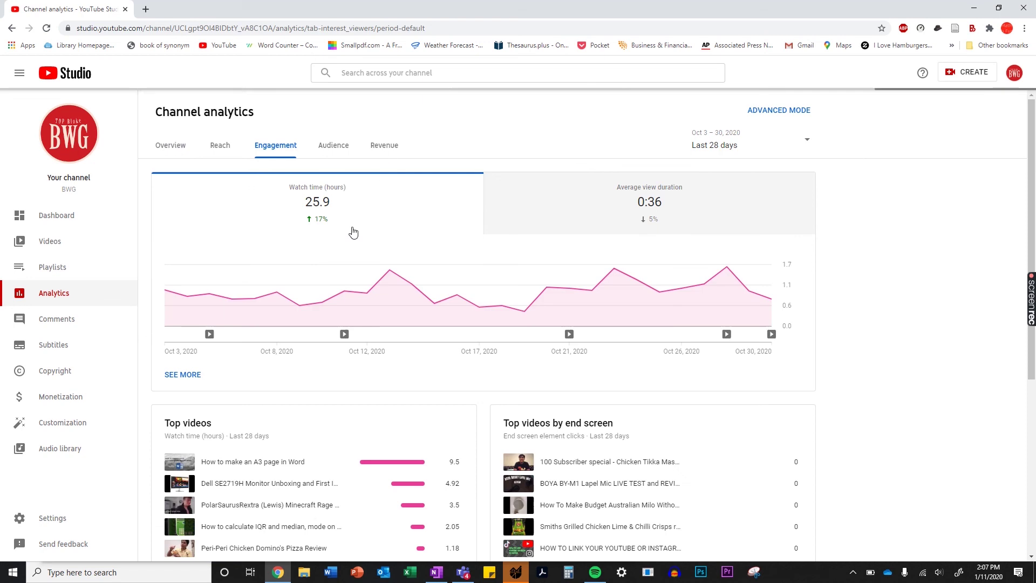
click(384, 145)
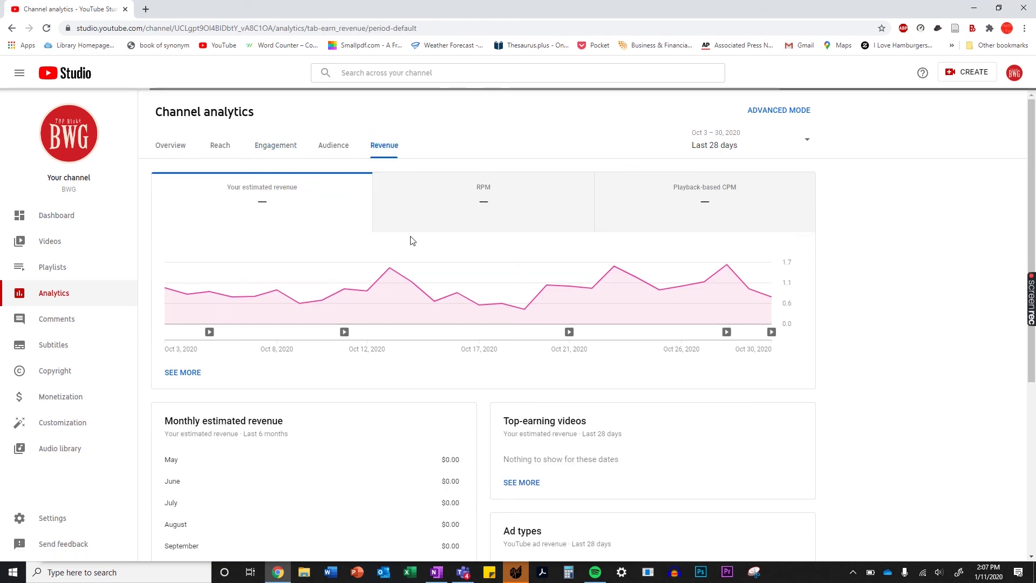
Step: Return to the Engagement report and examine its watch time, average view duration, top videos and top videos by end screen
click(289, 151)
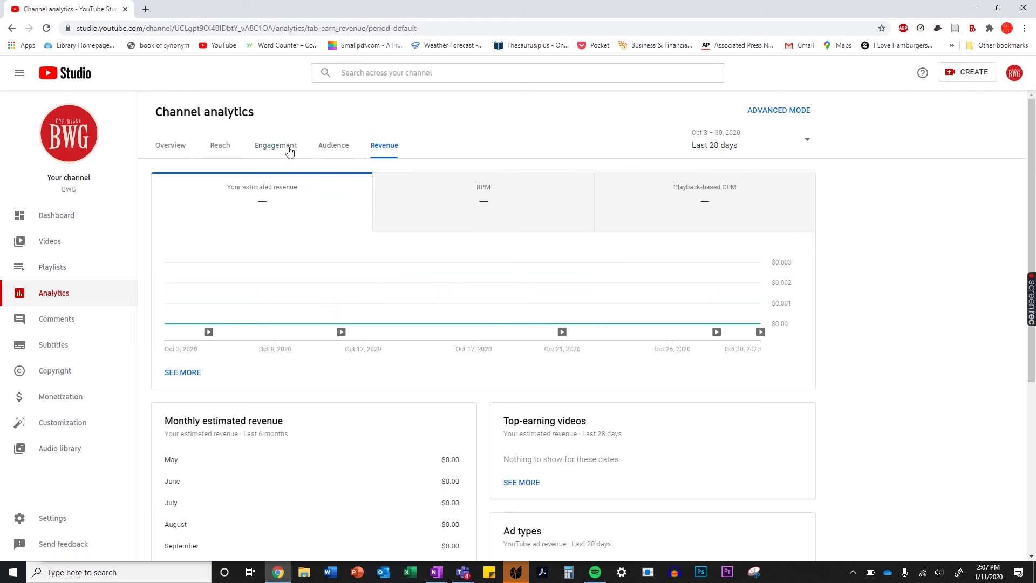
scroll(332, 434, down, 1)
scroll(333, 433, down, 1)
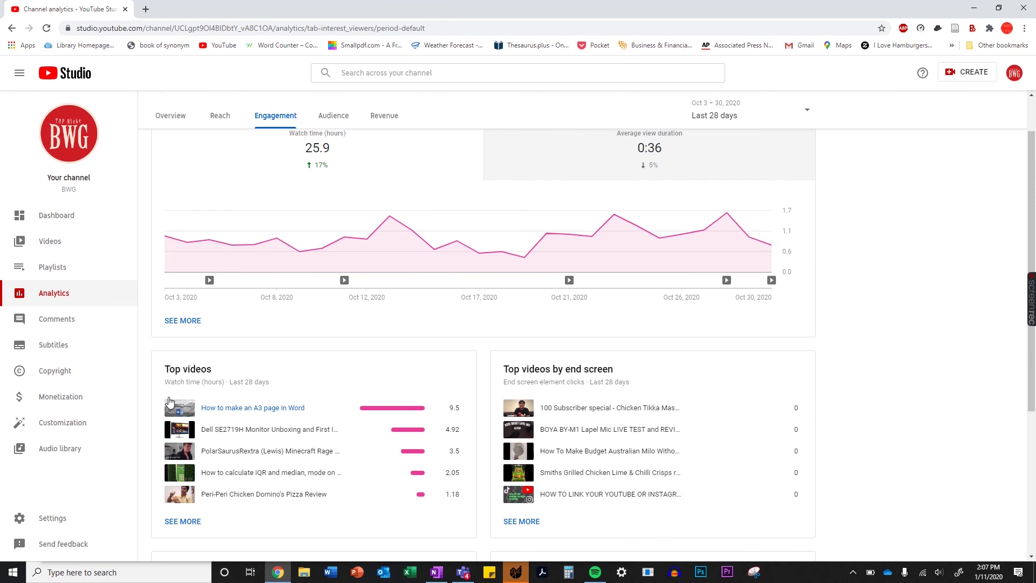
scroll(733, 377, up, 2)
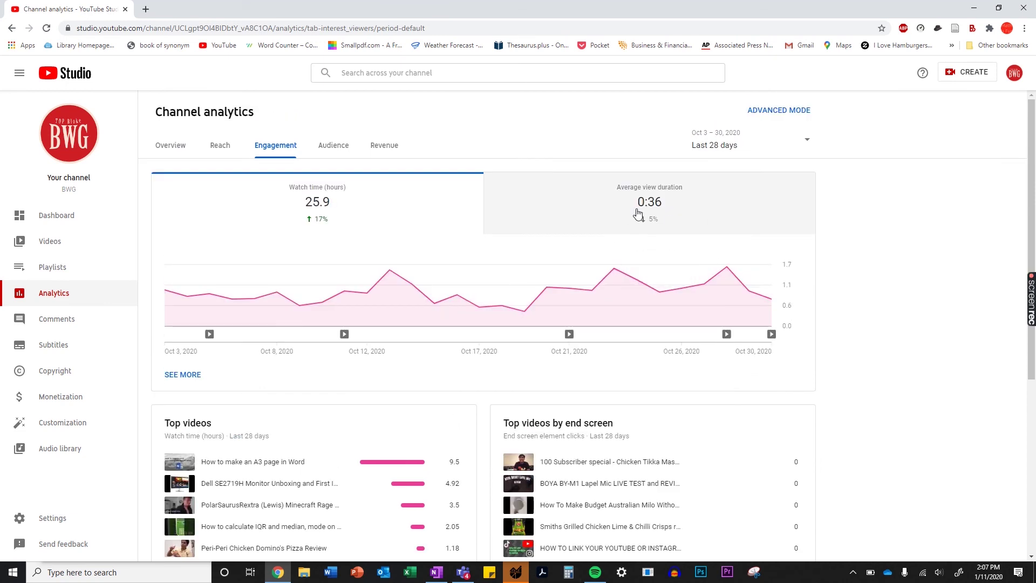
Step: Open the Audience report and examine watch time from subscribers, top geographies, age and gender, and subtitle languages
click(322, 156)
scroll(286, 372, down, 3)
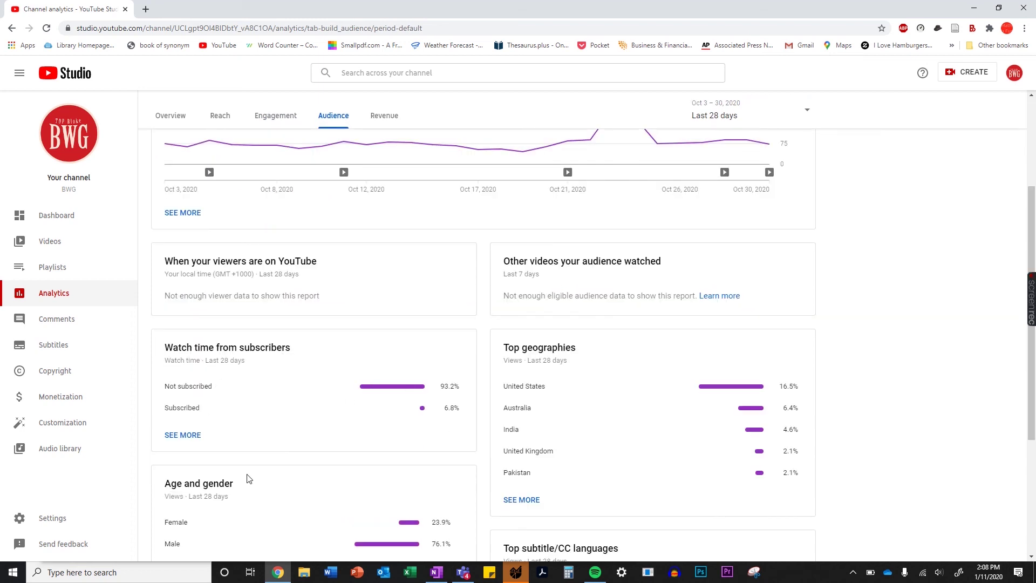
scroll(242, 478, down, 4)
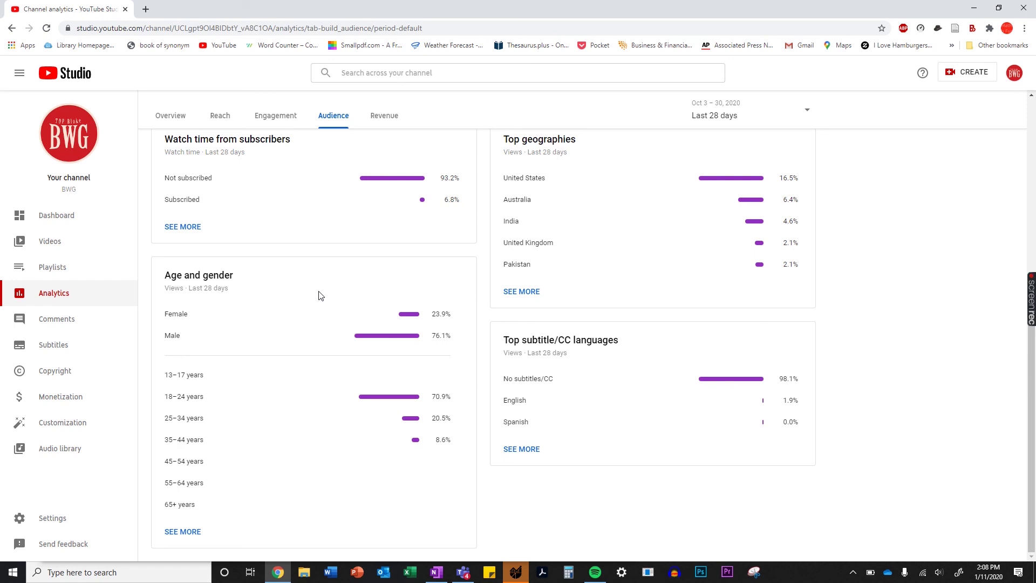
mouse_move(1030, 306)
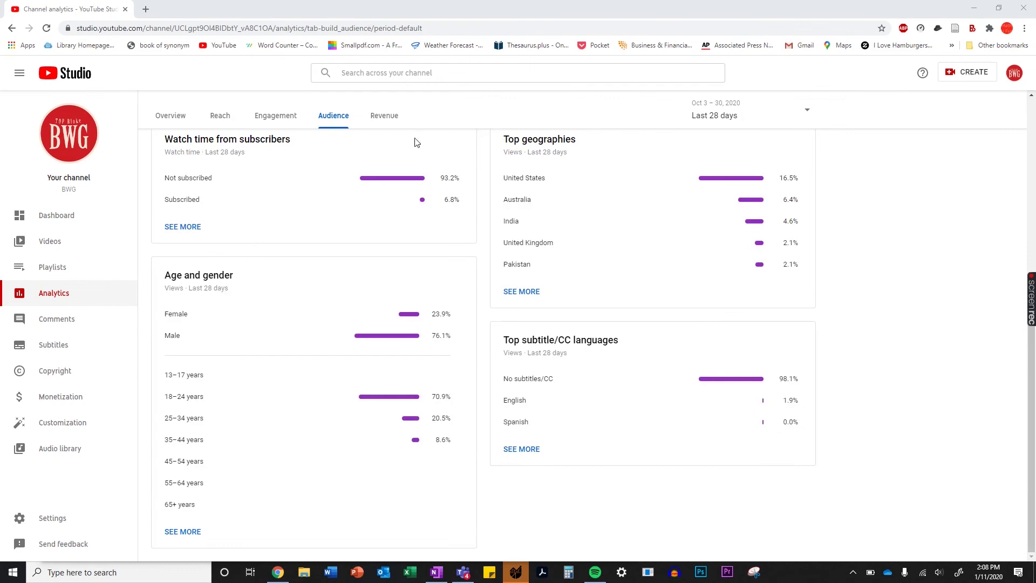
Step: Review the Audience report from its lower cards back up to the unique viewers chart
scroll(533, 230, up, 1)
scroll(534, 243, up, 2)
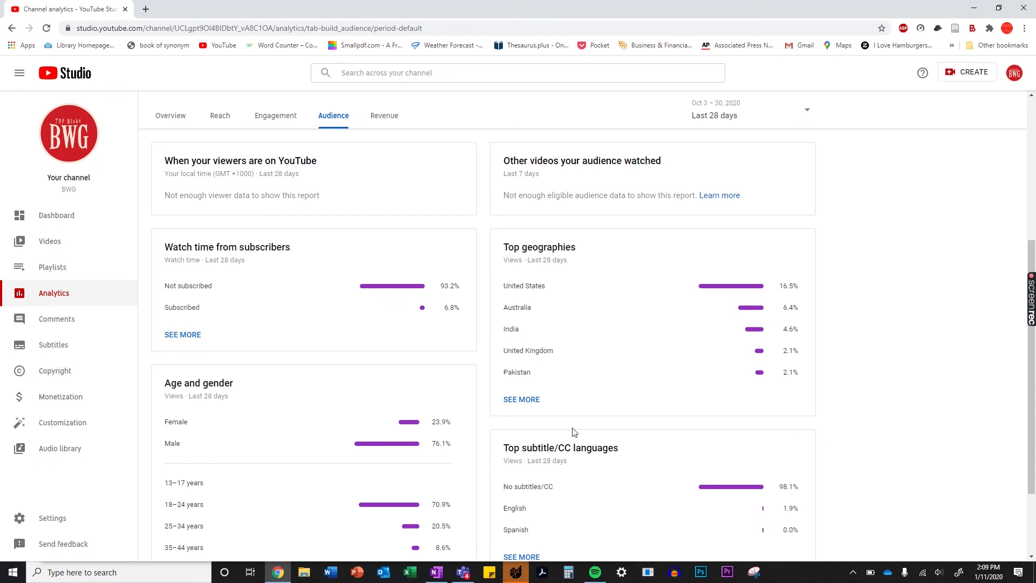
scroll(397, 149, up, 5)
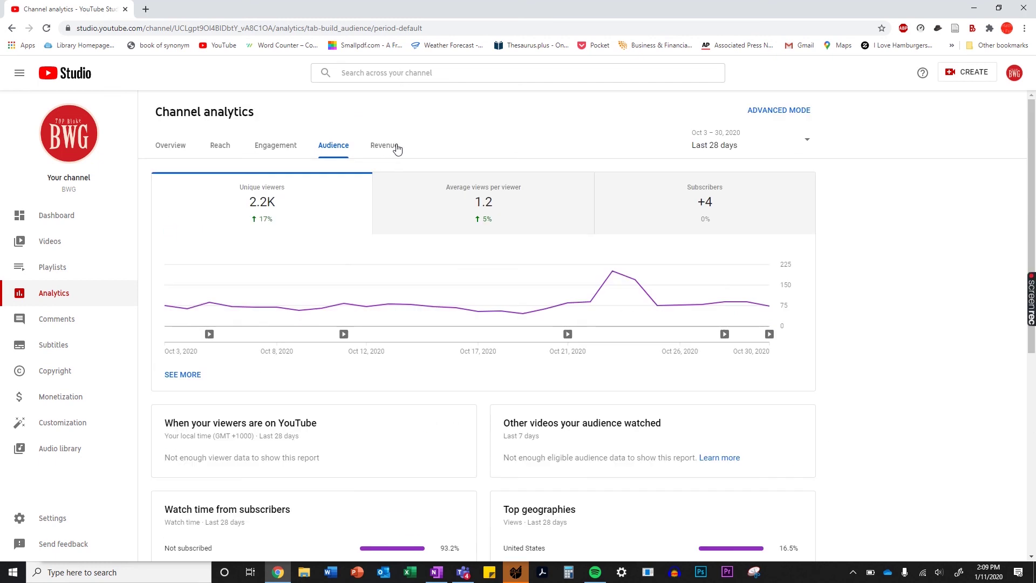
Step: Open the channel comments and read through the published comments that have not been responded to
click(95, 331)
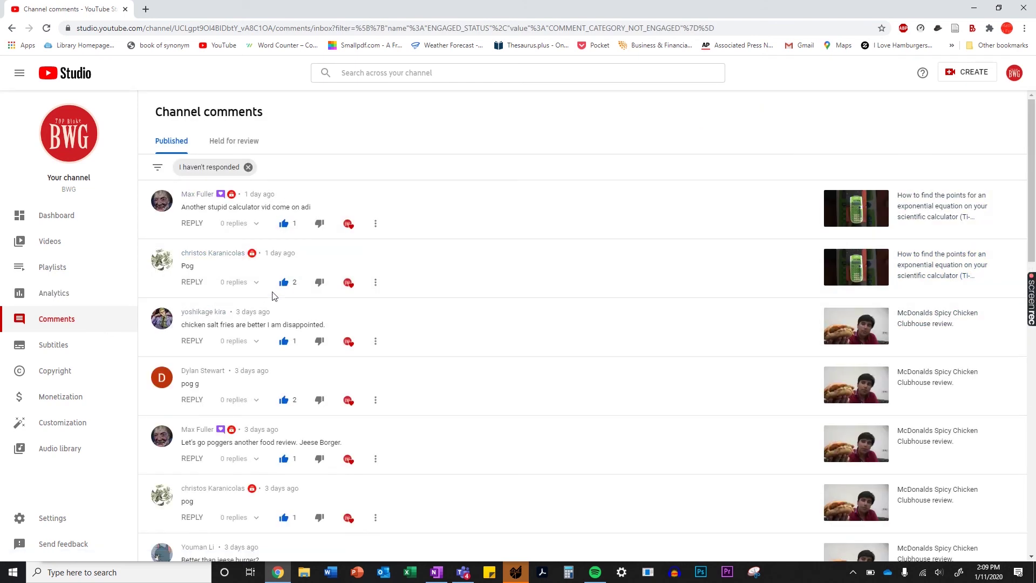
scroll(261, 296, down, 4)
scroll(261, 296, down, 4)
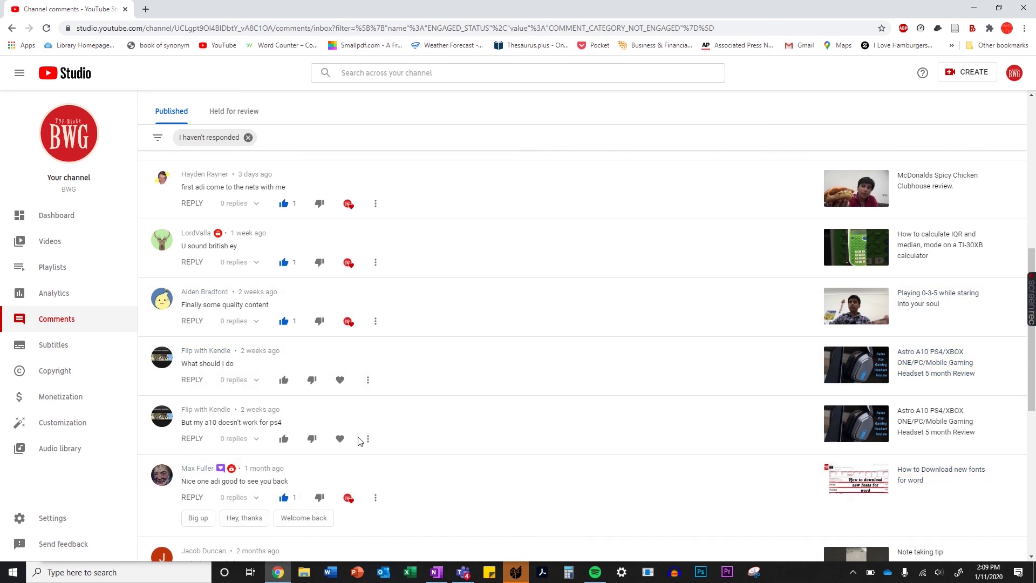
scroll(328, 303, down, 2)
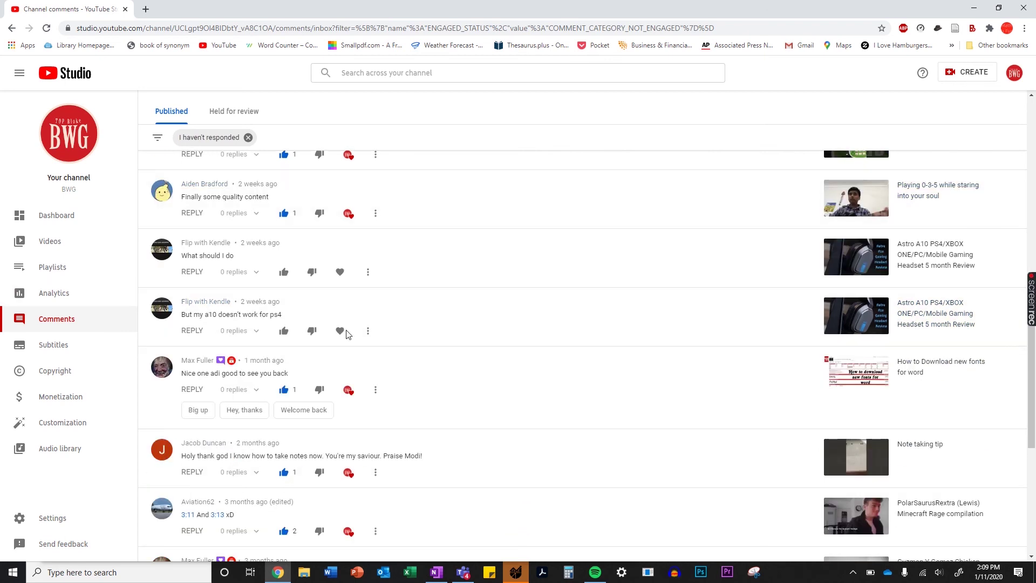
scroll(252, 313, down, 5)
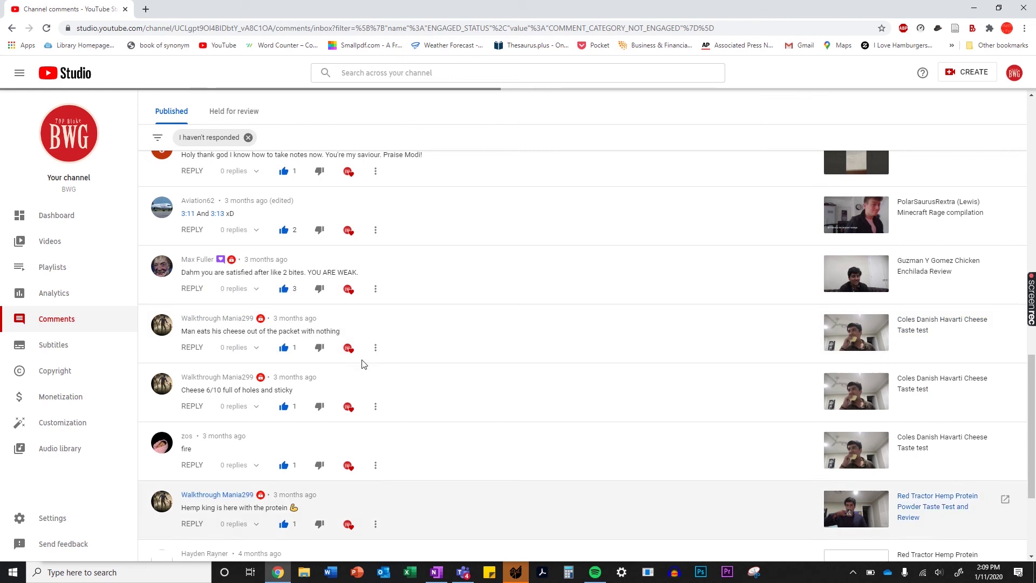
scroll(331, 345, down, 5)
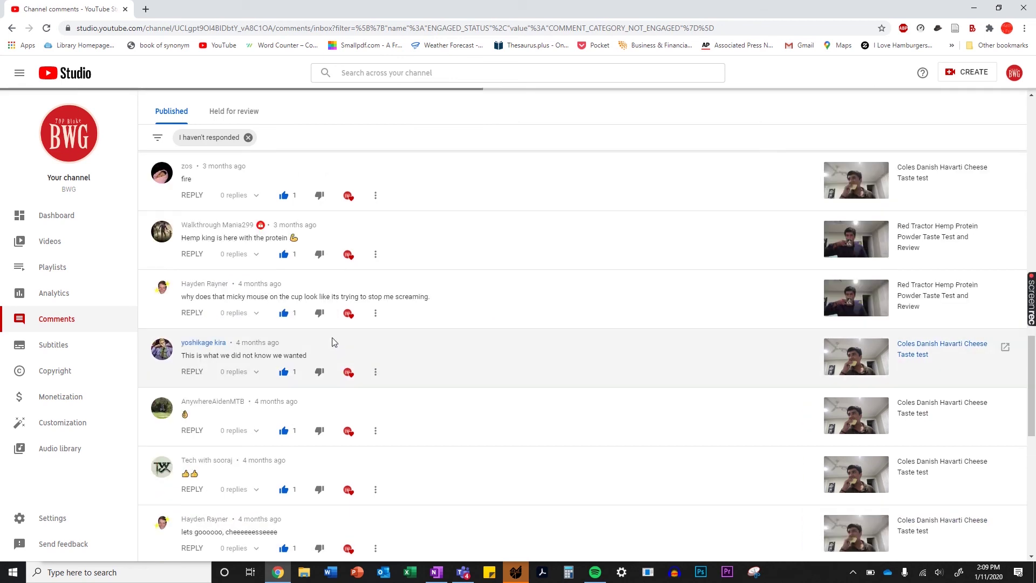
scroll(331, 339, down, 7)
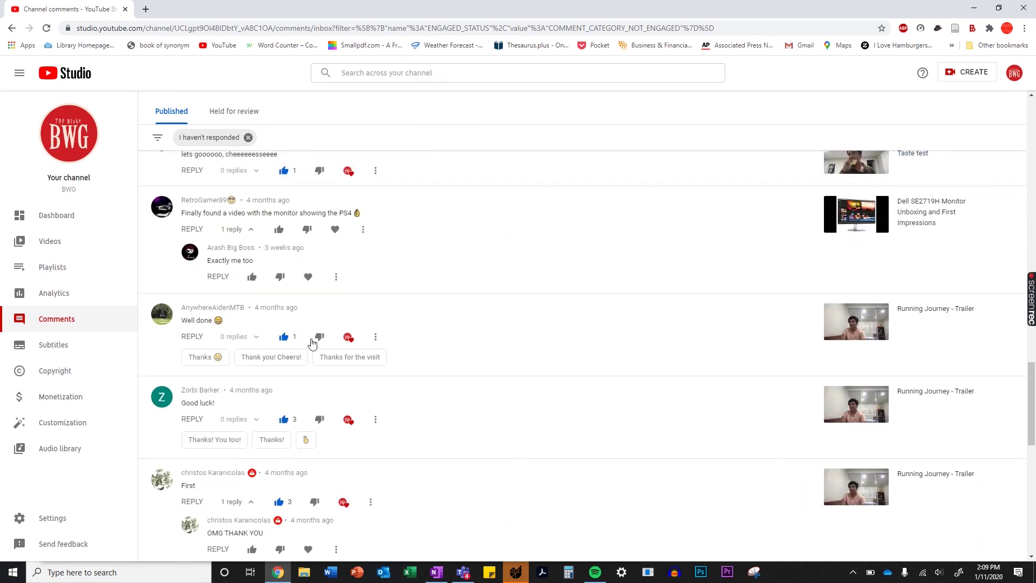
scroll(314, 338, down, 4)
Step: Check the comments held for review, then remove the "I haven't responded" filter from the published comments and look through them
click(240, 115)
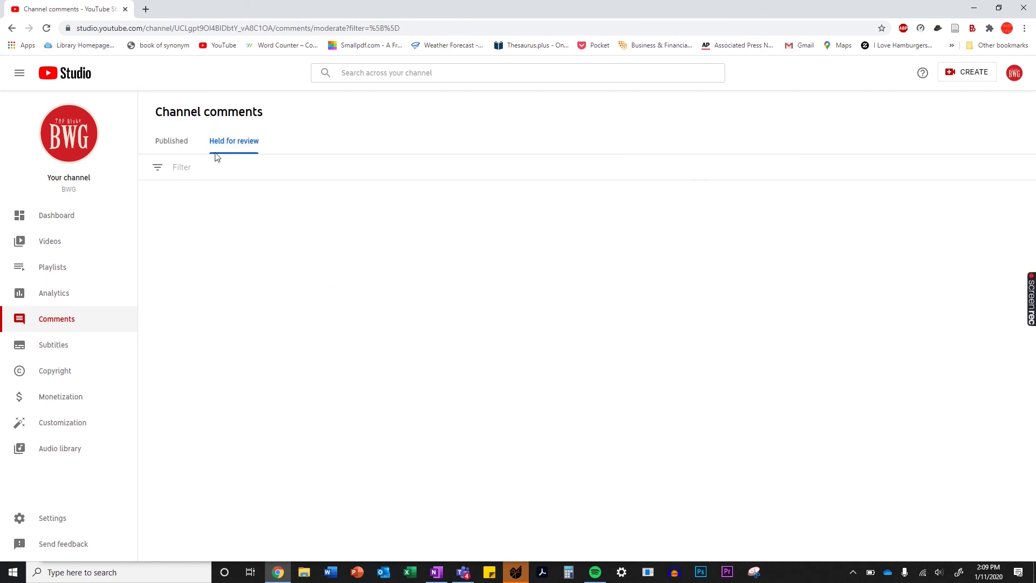
click(161, 140)
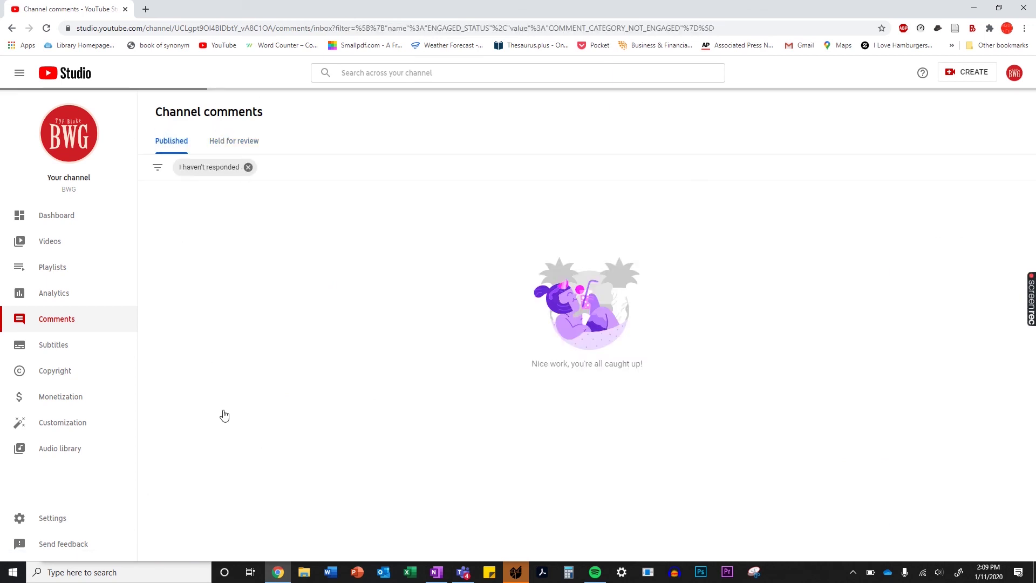
click(248, 167)
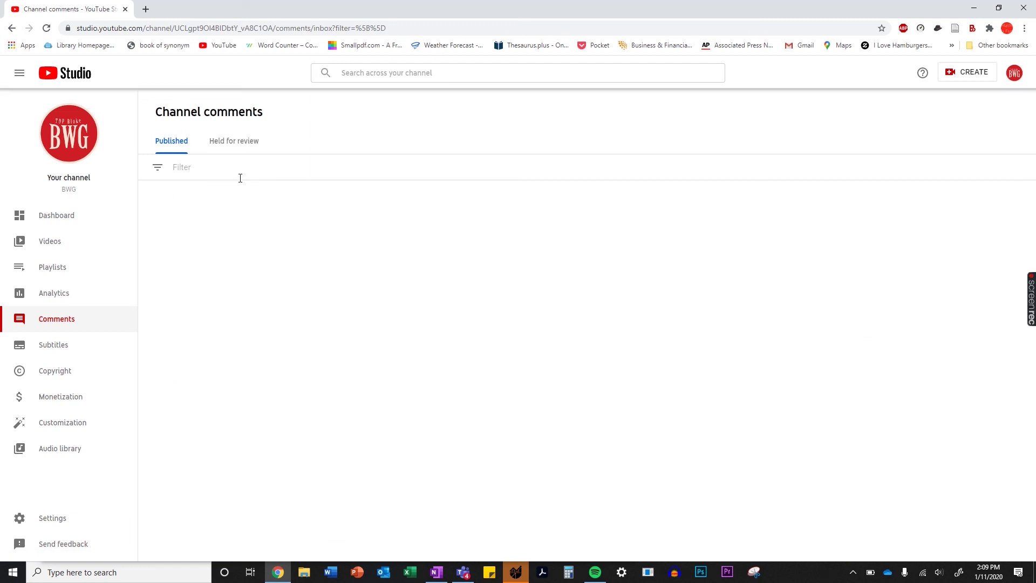
scroll(370, 335, down, 5)
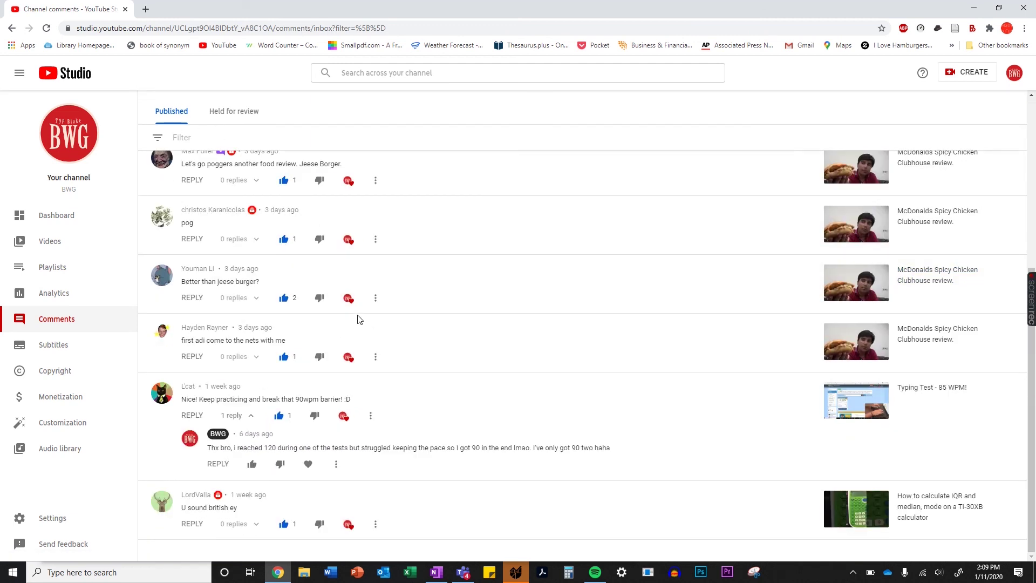
scroll(358, 319, up, 5)
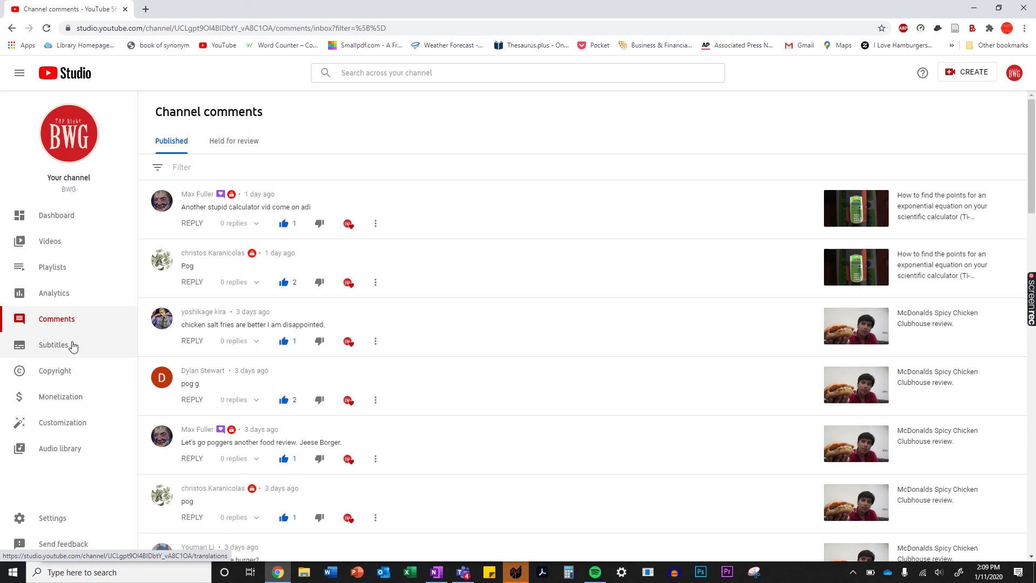
Step: Look through the channel subtitles list and view the channel monetization requirements
click(73, 346)
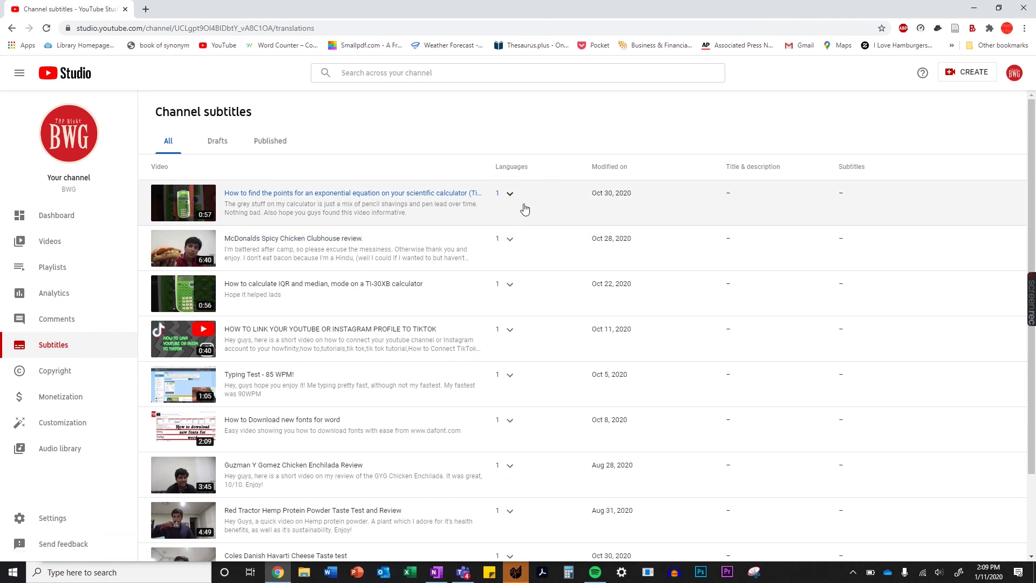
scroll(486, 277, down, 3)
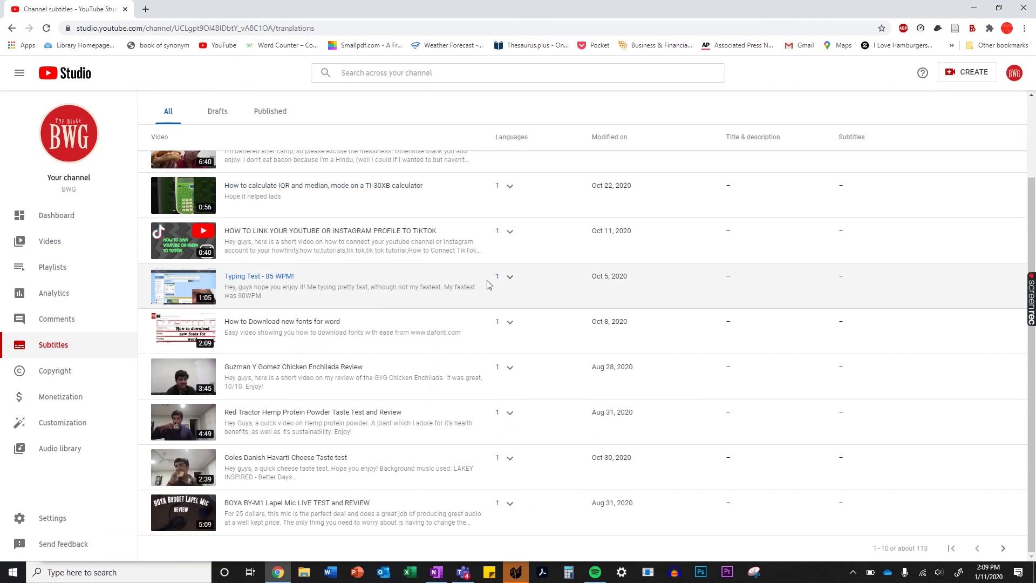
click(81, 396)
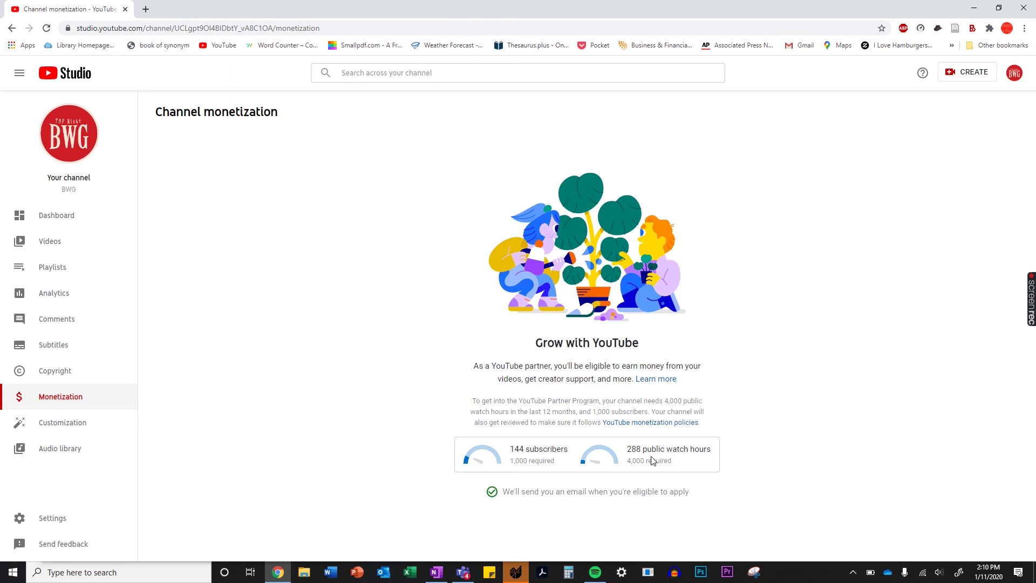
Step: View the channel customization layout, visit the audio library briefly and return to the customization page
click(78, 421)
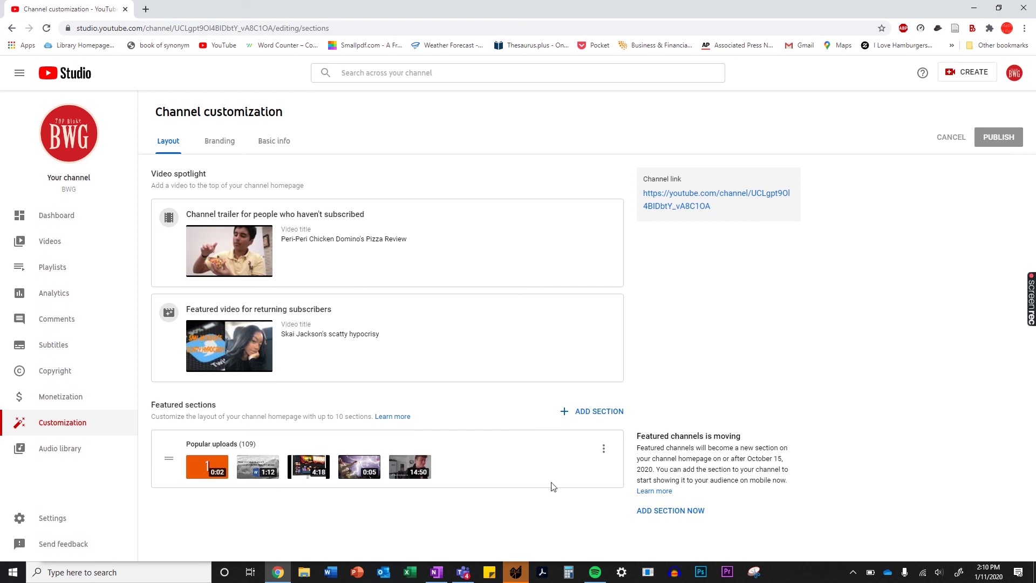
click(59, 457)
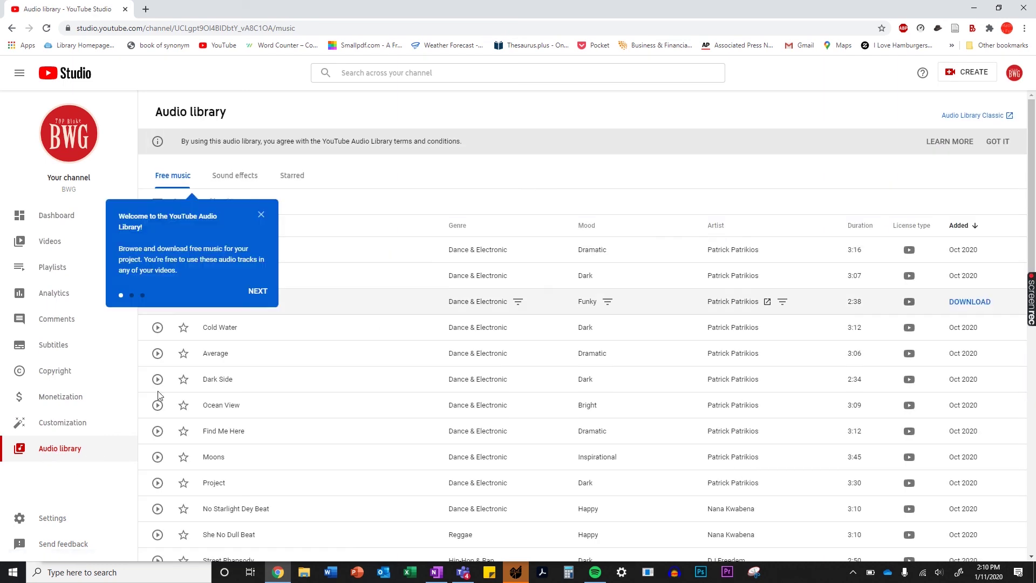
click(84, 426)
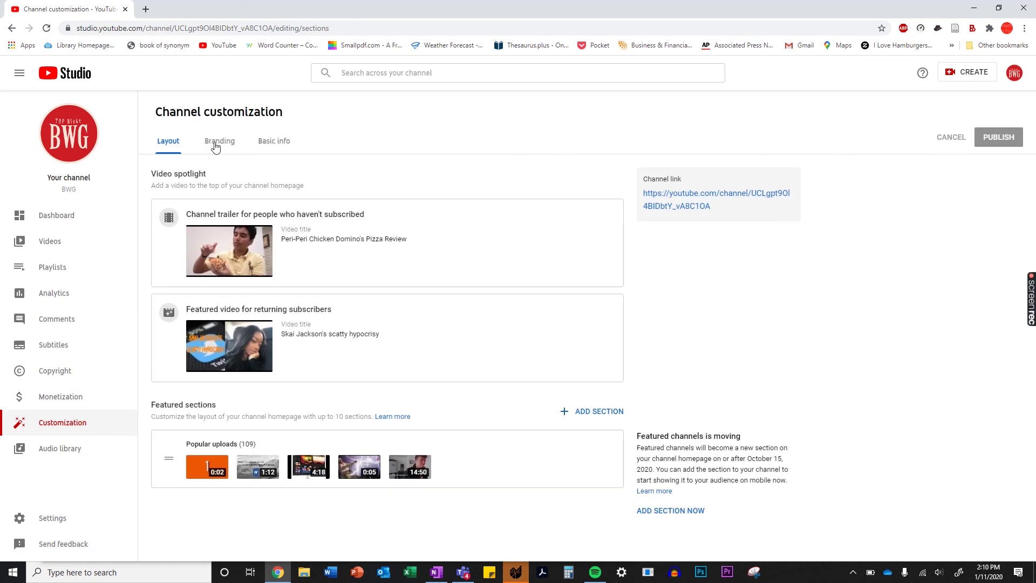
Step: Examine the channel's Branding settings and its Basic info, including the description, links and contact info
click(215, 146)
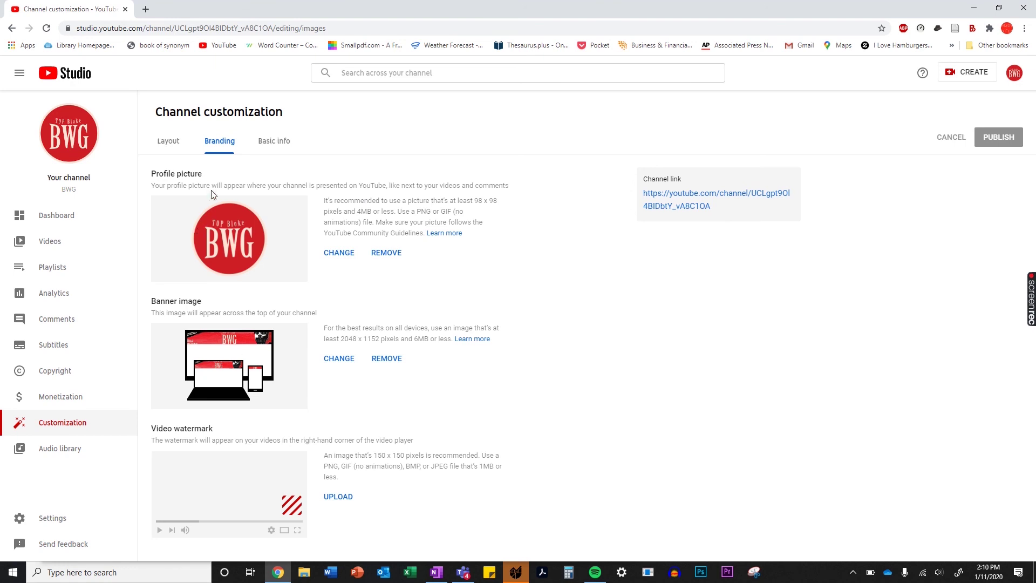
click(268, 144)
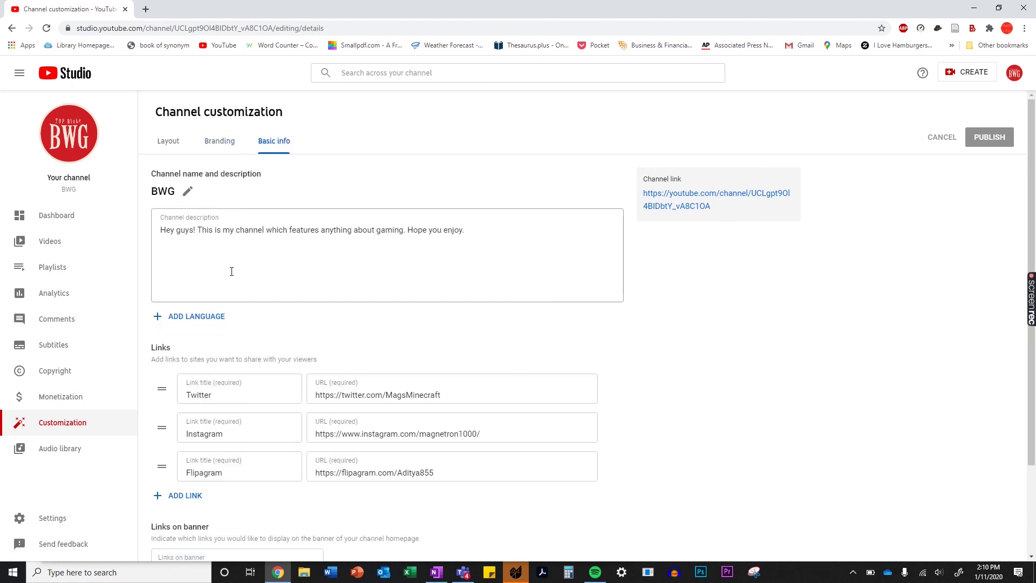
scroll(351, 377, down, 2)
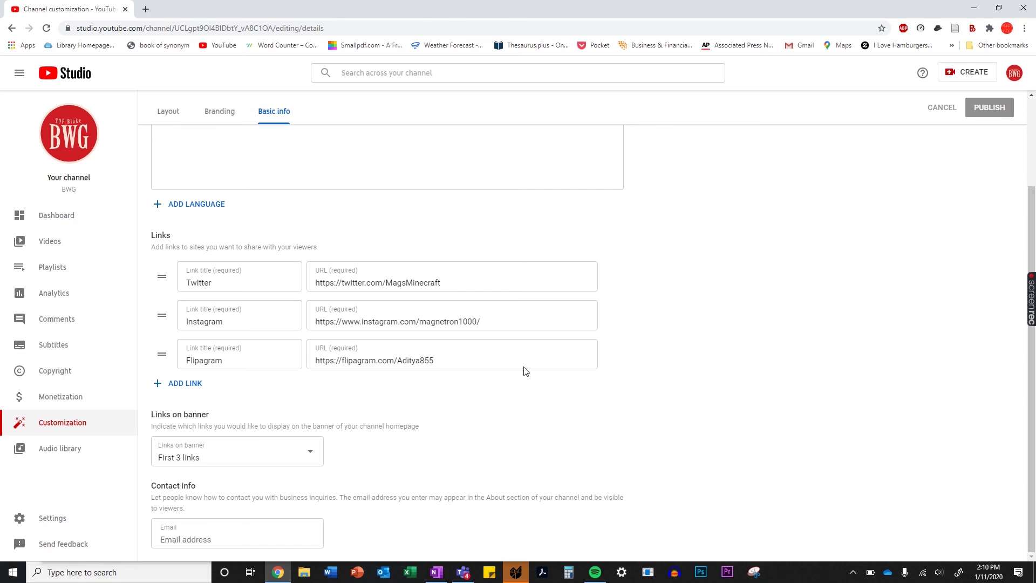
scroll(526, 307, up, 3)
Step: Return to the channel dashboard
click(53, 216)
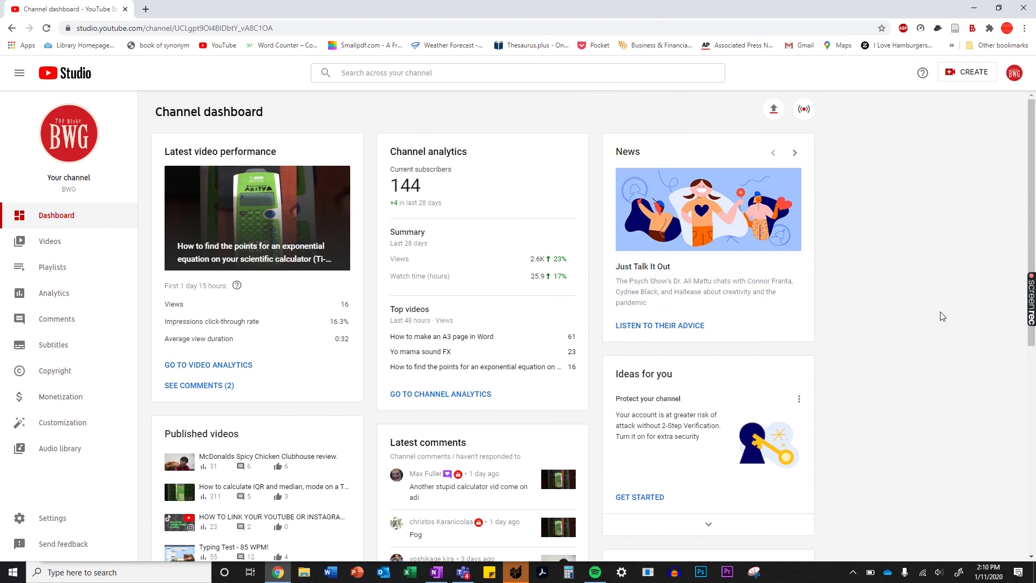
click(1027, 305)
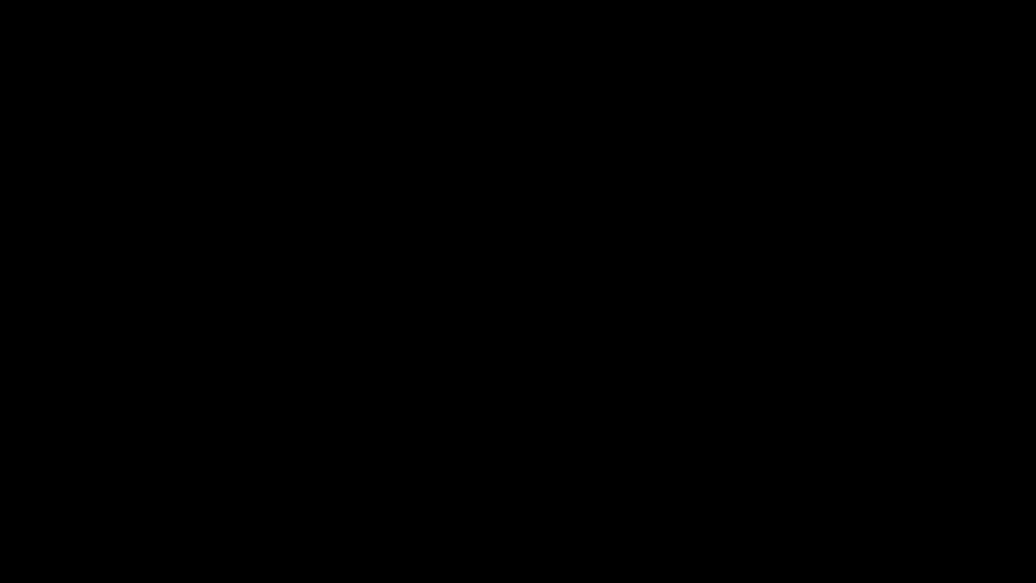